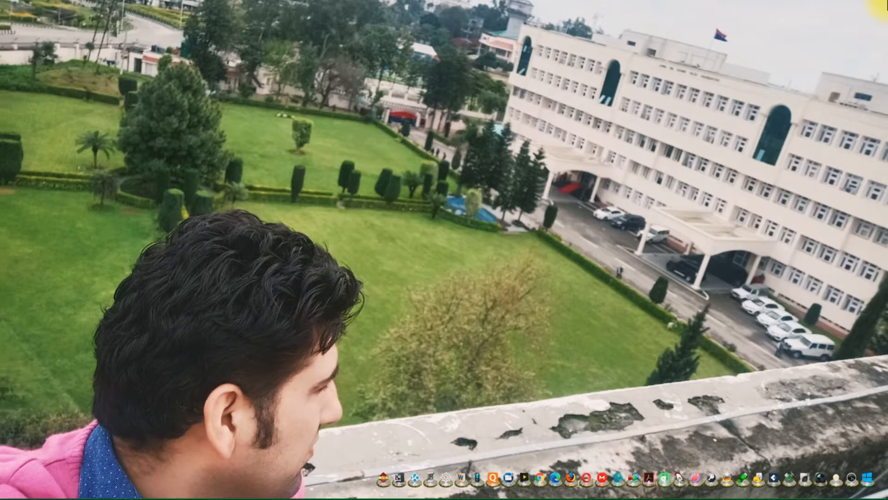
# Step: Switch to Excel and compare the field labels on the Form sheet with the employee records on the SLVT sheet
pyautogui.hotkey('alt', 'Tab')
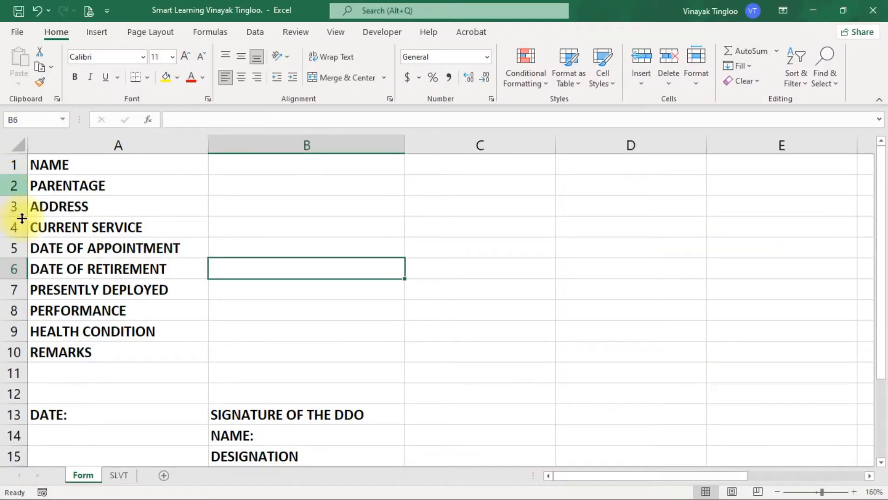
pyautogui.click(119, 475)
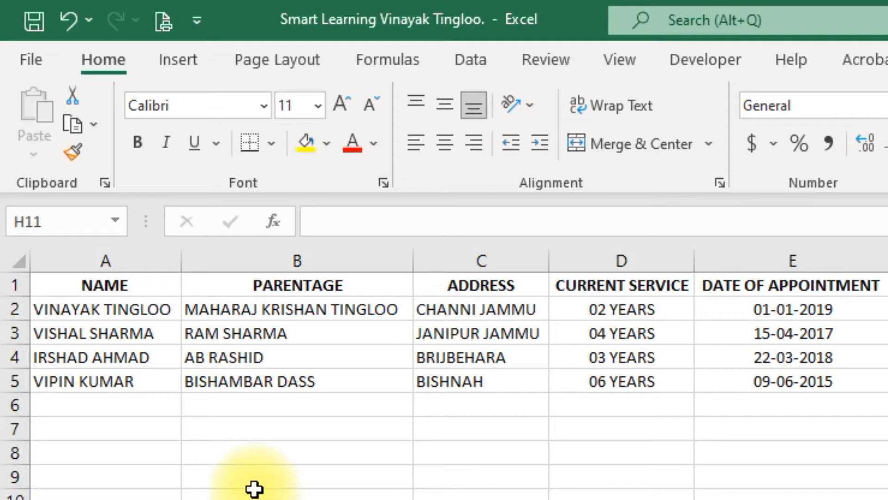
pyautogui.click(190, 261)
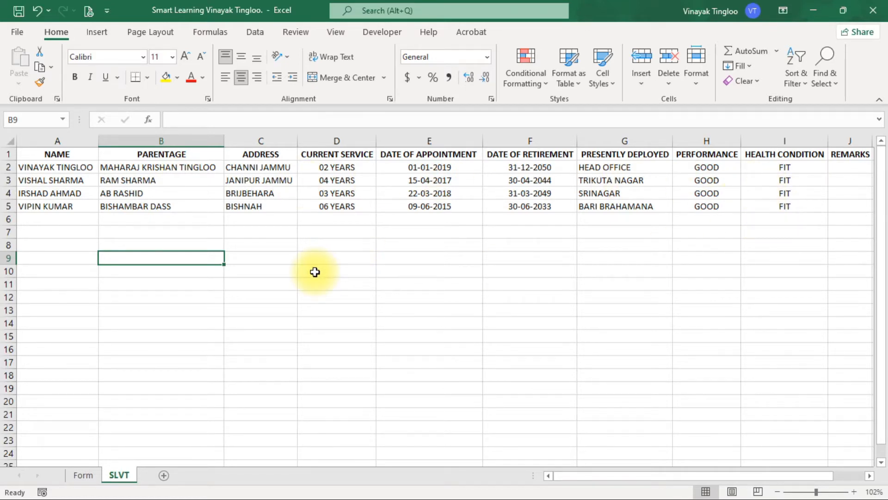
pyautogui.click(82, 477)
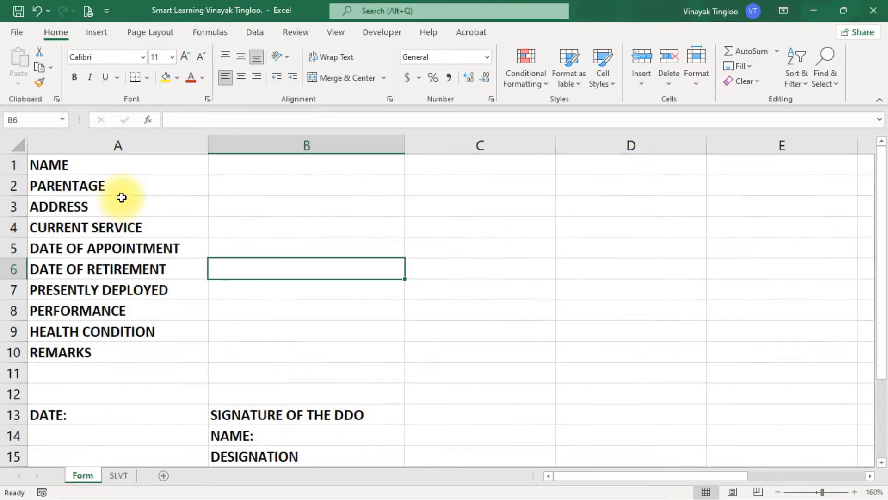
pyautogui.click(121, 476)
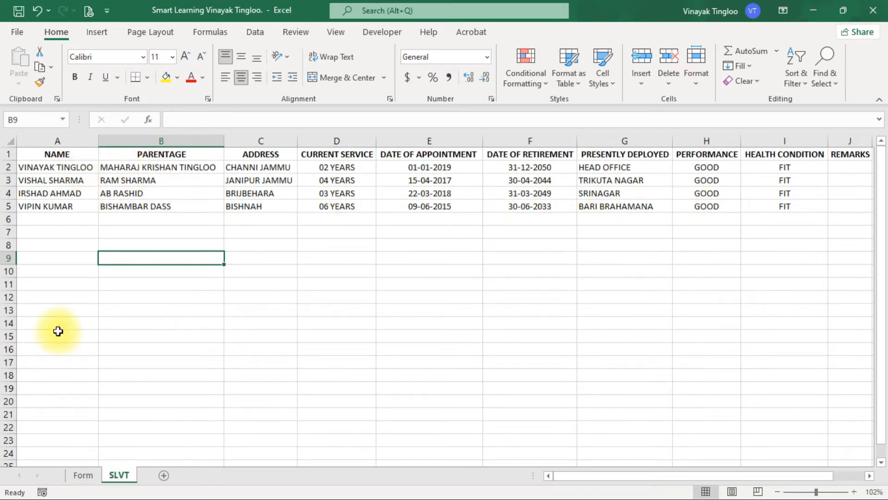
pyautogui.click(84, 475)
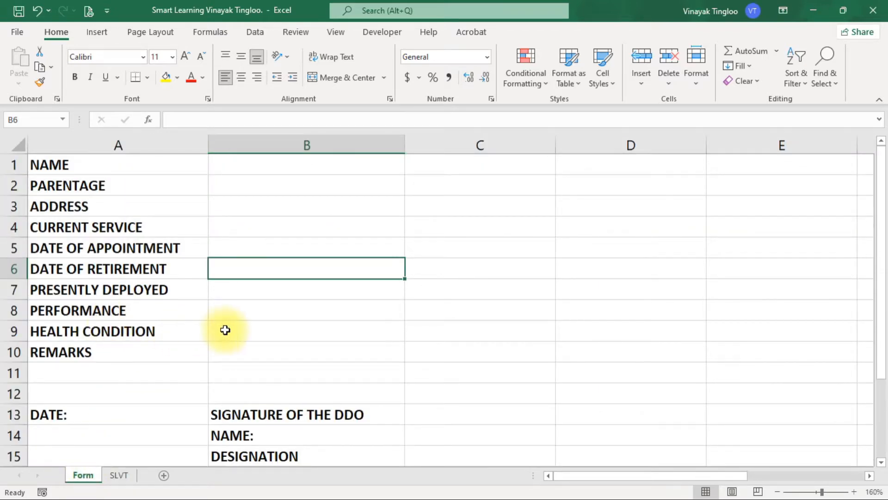
pyautogui.click(120, 476)
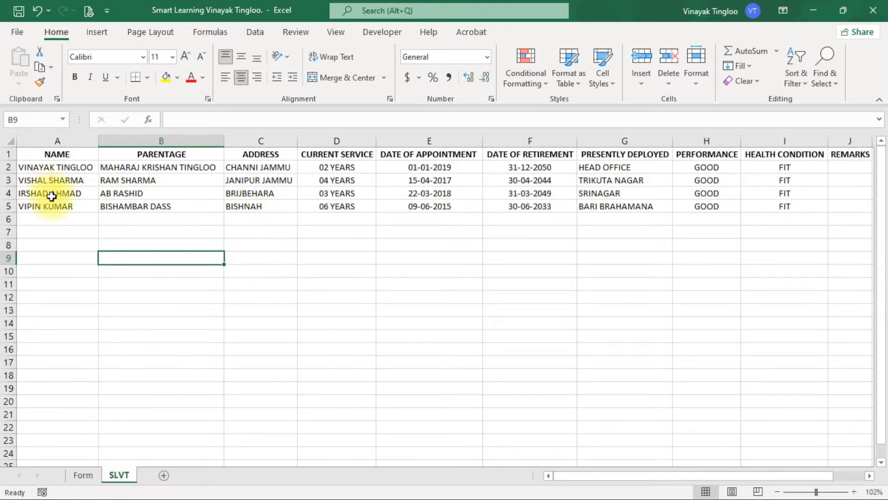
pyautogui.click(87, 476)
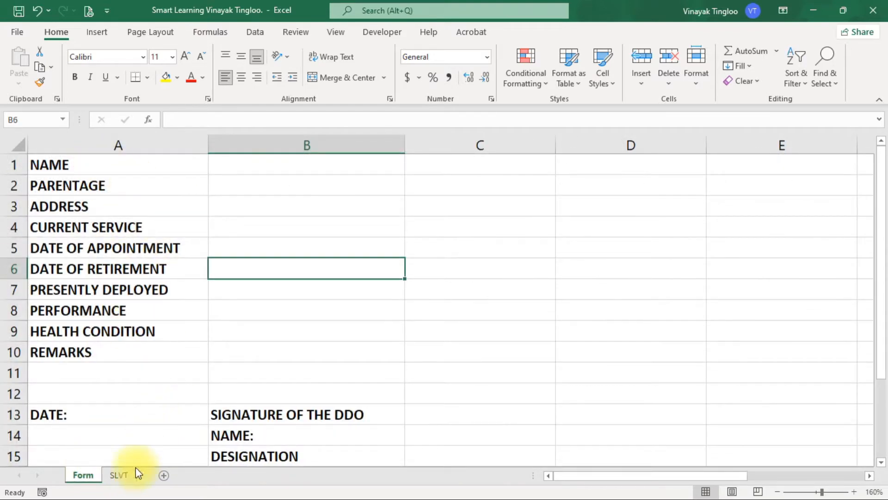
pyautogui.click(119, 474)
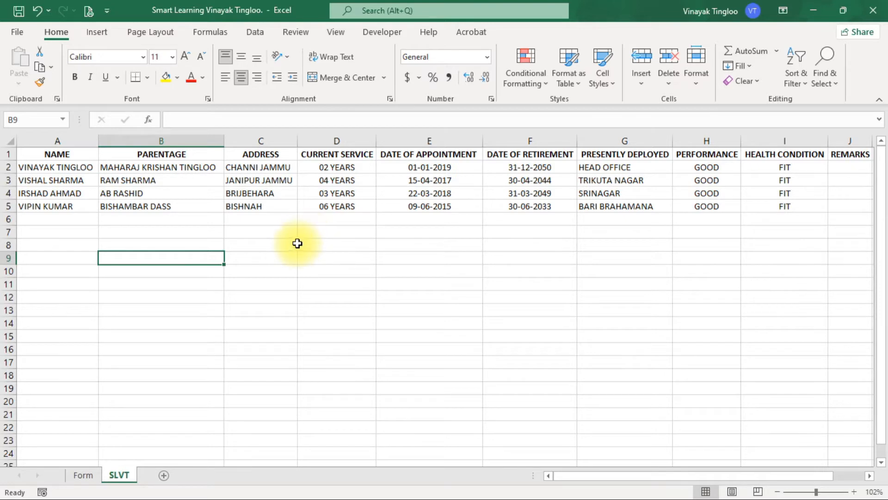
# Step: Add a new blank worksheet to the workbook and return to the SLVT sheet
pyautogui.click(164, 476)
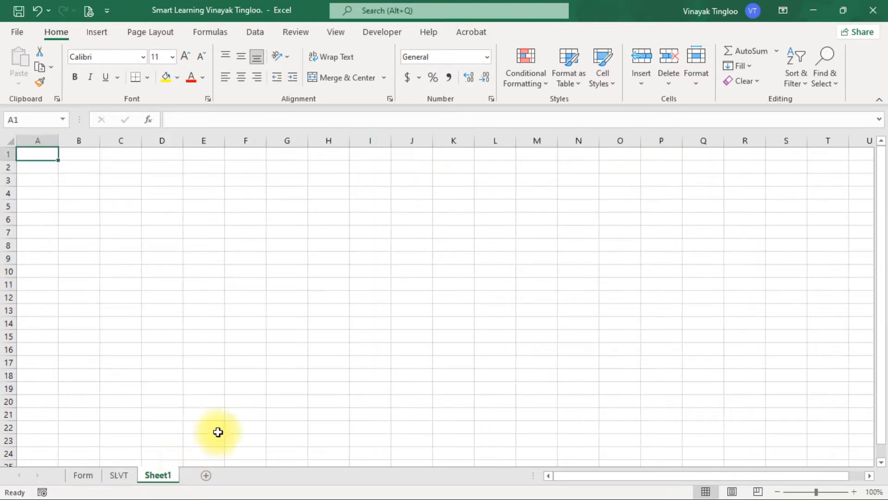
pyautogui.click(122, 474)
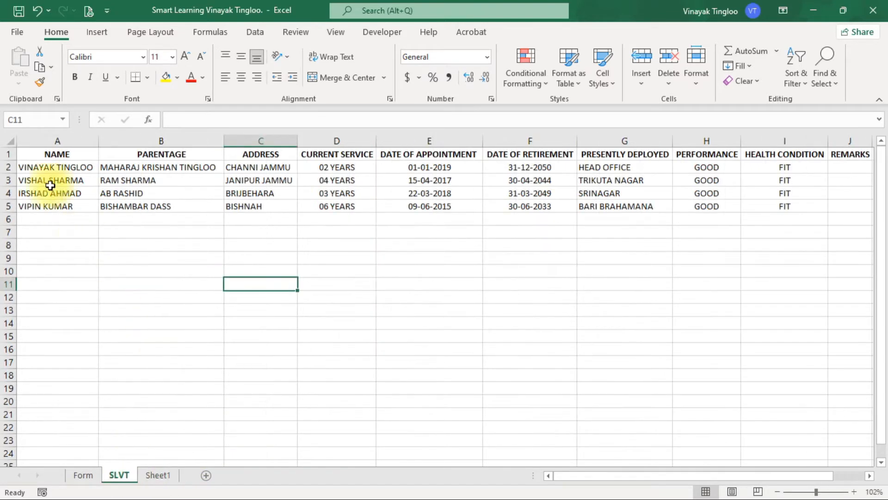
pyautogui.click(55, 155)
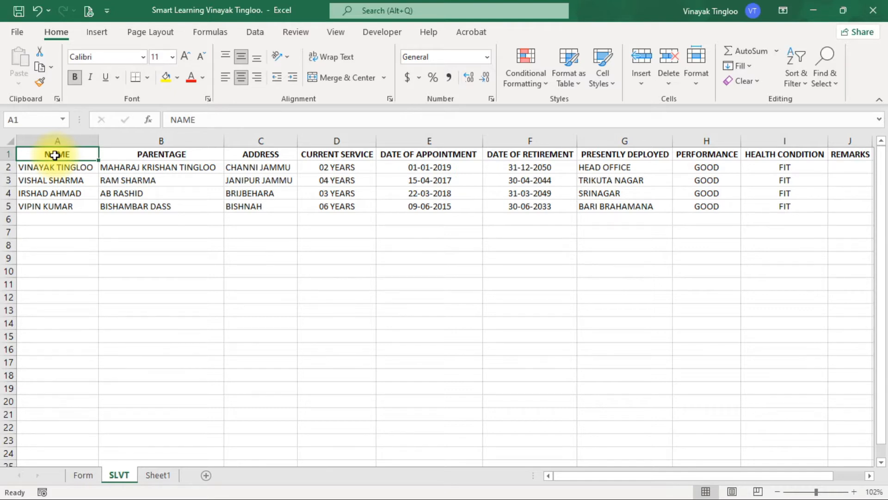
pyautogui.hotkey('ctrl', 'shift', 'Right')
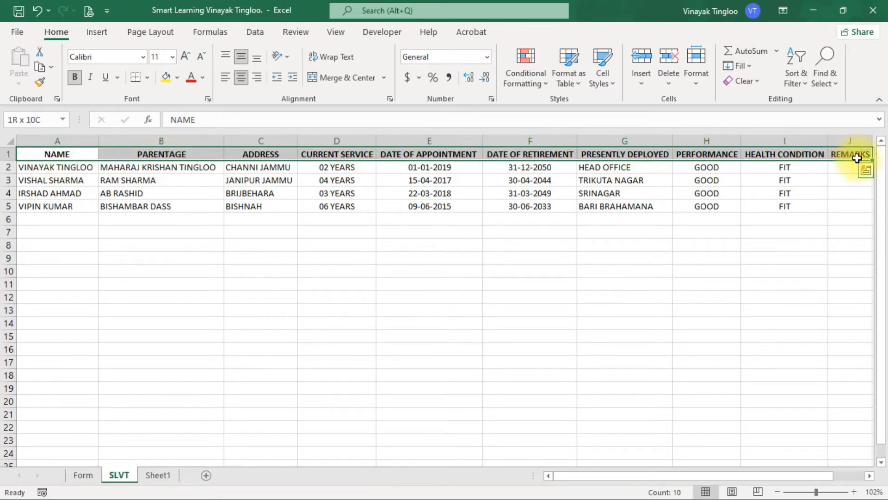
pyautogui.hotkey('ctrl', 'shift', 'Down')
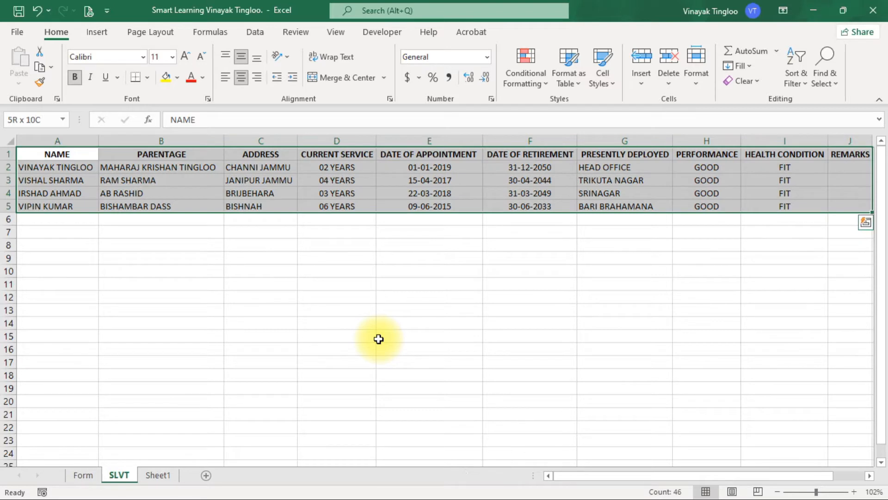
pyautogui.click(379, 339)
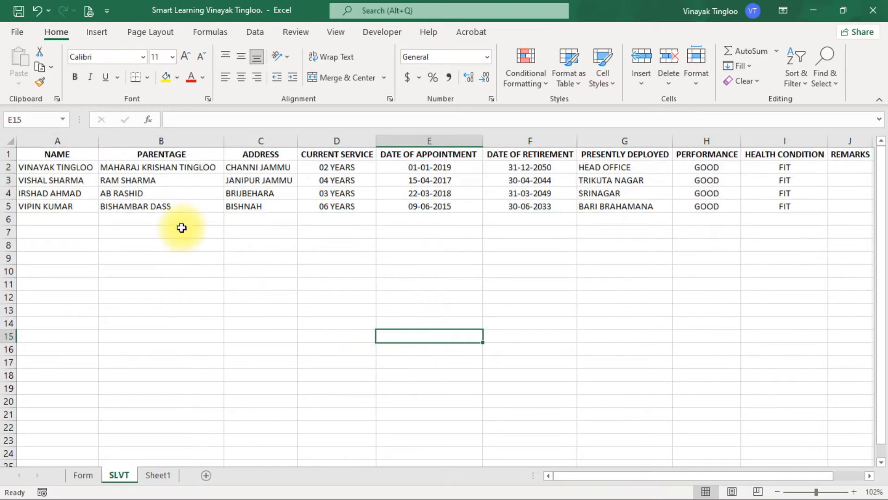
# Step: Copy the entire employee table on the SLVT sheet, from NAME through REMARKS including all record rows
pyautogui.click(70, 158)
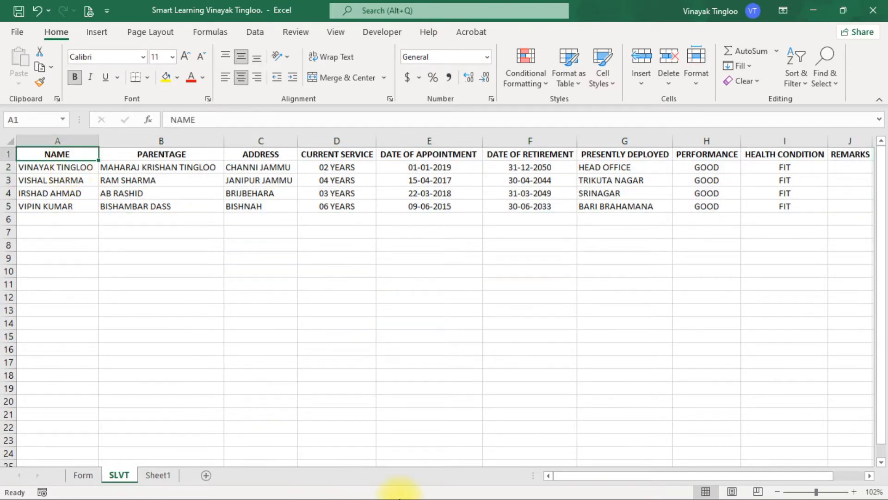
pyautogui.hotkey('ctrl', 'shift', 'Right')
pyautogui.hotkey('ctrl', 'shift', 'Down')
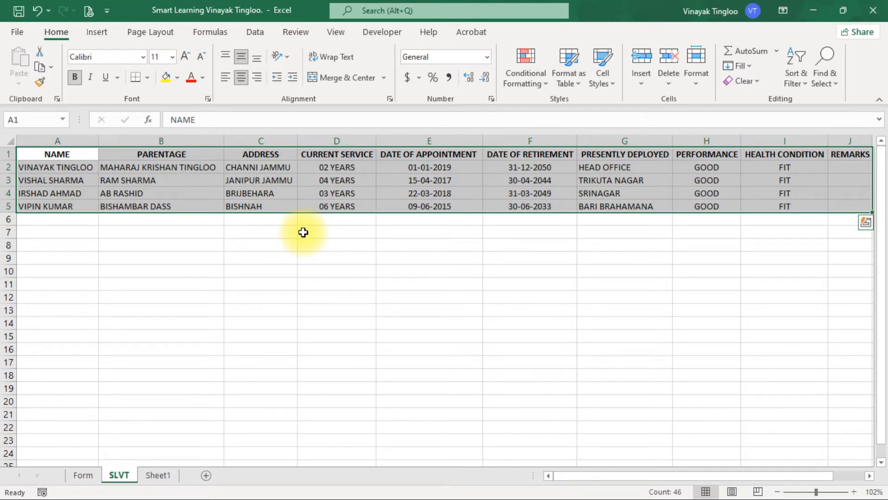
pyautogui.hotkey('ctrl', 'c')
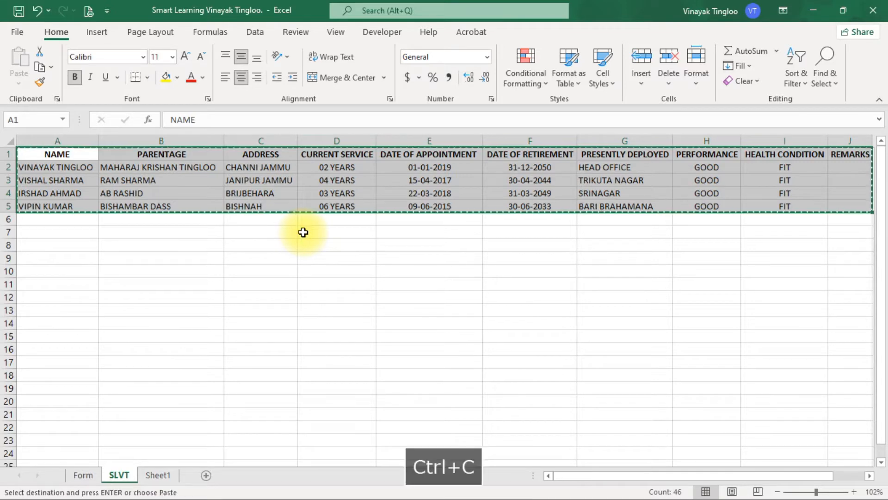
# Step: Paste the copied table at cell A1 of Sheet1 using Paste Special with the Transpose option
pyautogui.click(168, 481)
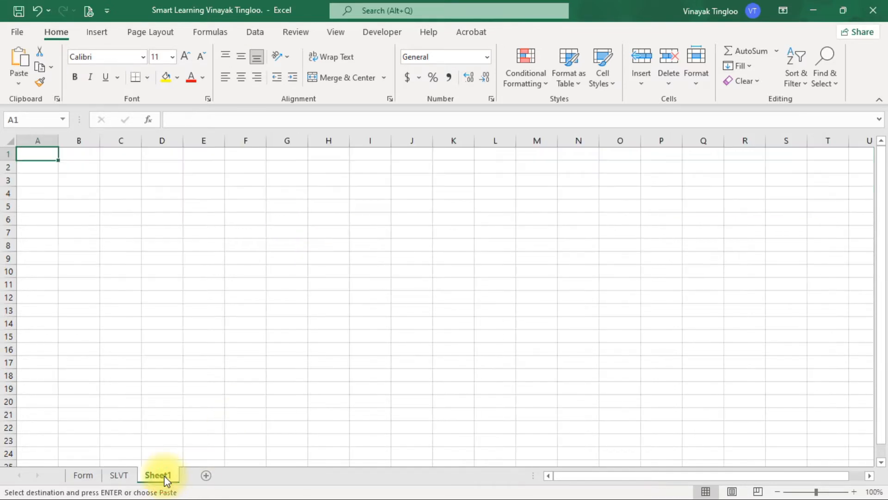
pyautogui.click(38, 151)
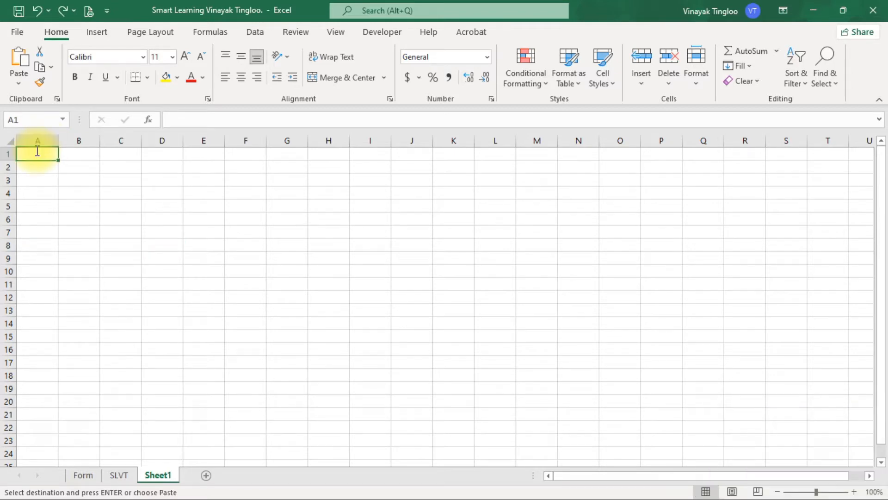
pyautogui.rightClick(37, 155)
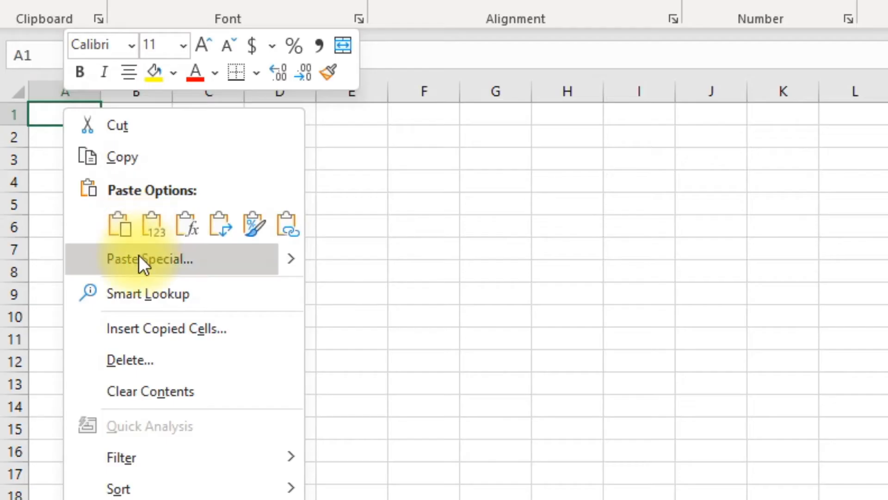
pyautogui.click(140, 258)
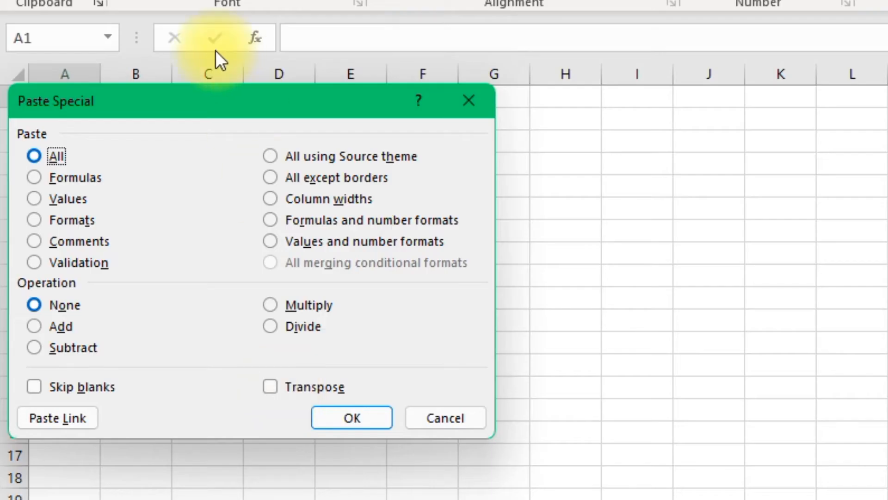
pyautogui.moveTo(113, 162); pyautogui.dragTo(376, 169)
pyautogui.moveTo(638, 118); pyautogui.dragTo(502, 109)
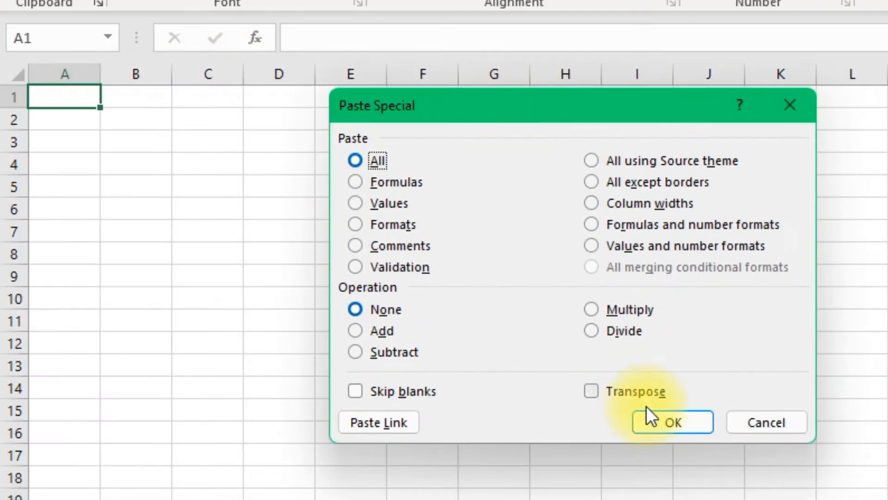
pyautogui.click(599, 392)
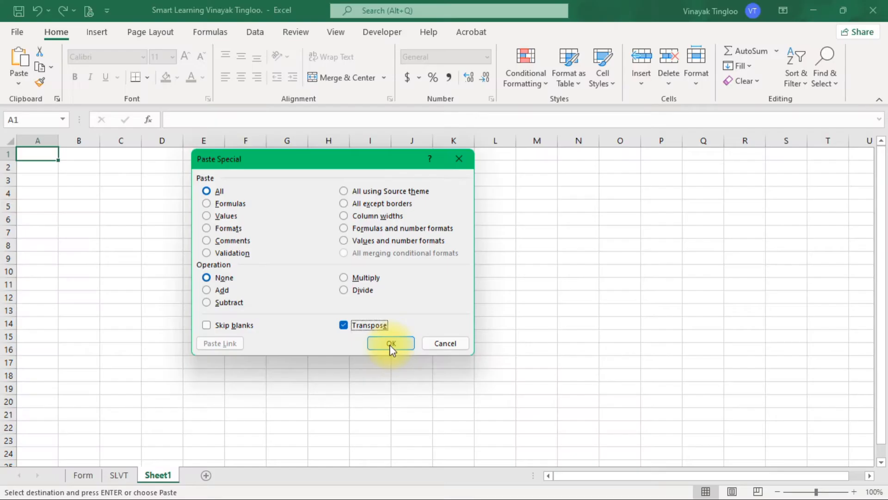
pyautogui.click(391, 344)
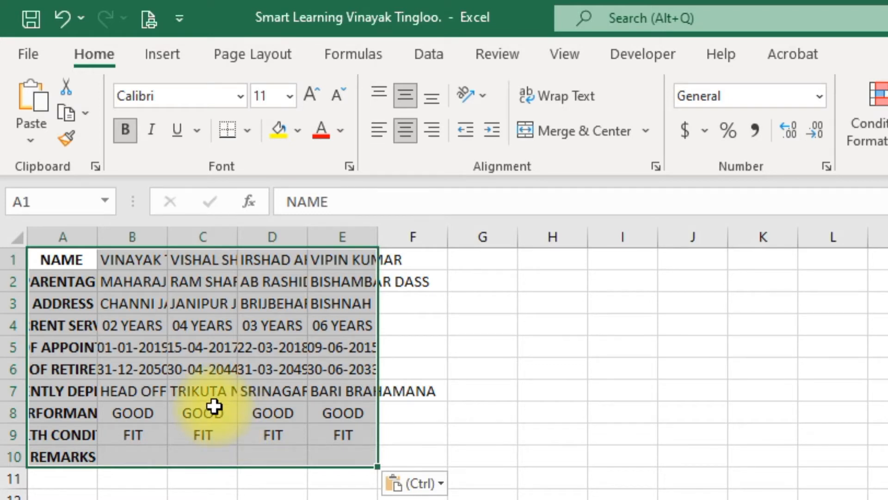
# Step: AutoFit the column widths of the transposed table on Sheet1 to their contents
pyautogui.click(246, 411)
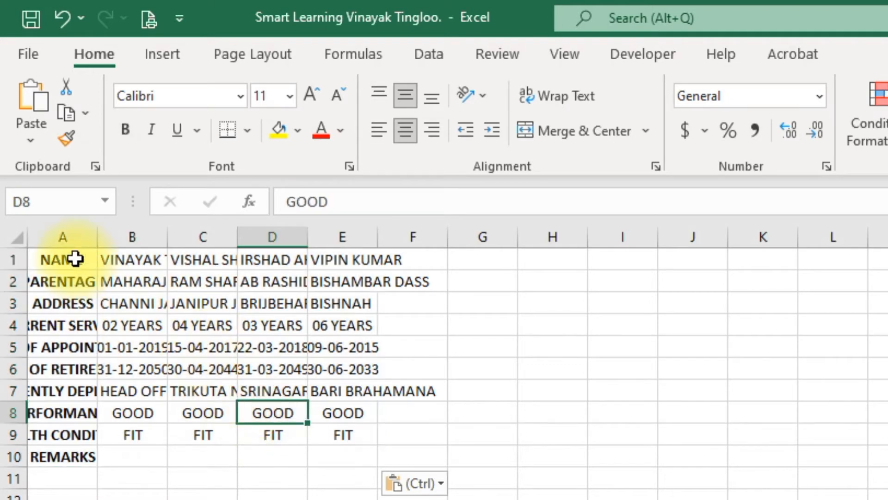
pyautogui.moveTo(73, 258); pyautogui.dragTo(407, 407)
pyautogui.click(616, 369)
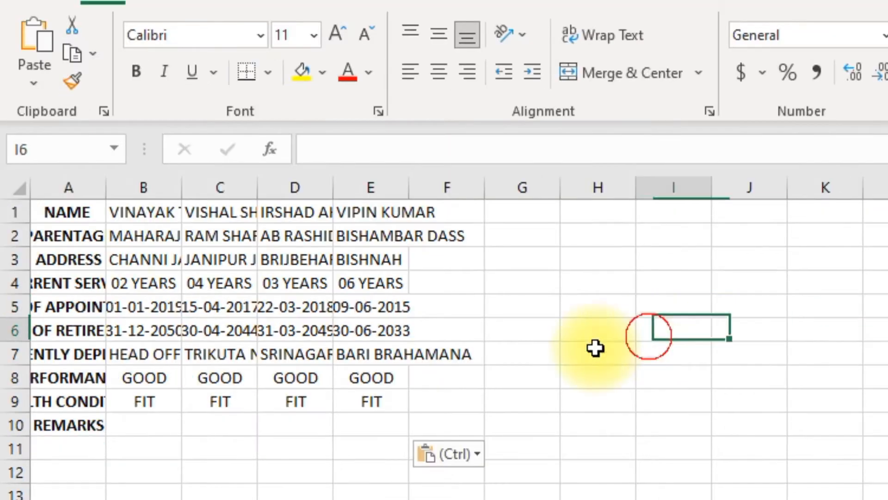
pyautogui.moveTo(66, 258); pyautogui.dragTo(359, 384)
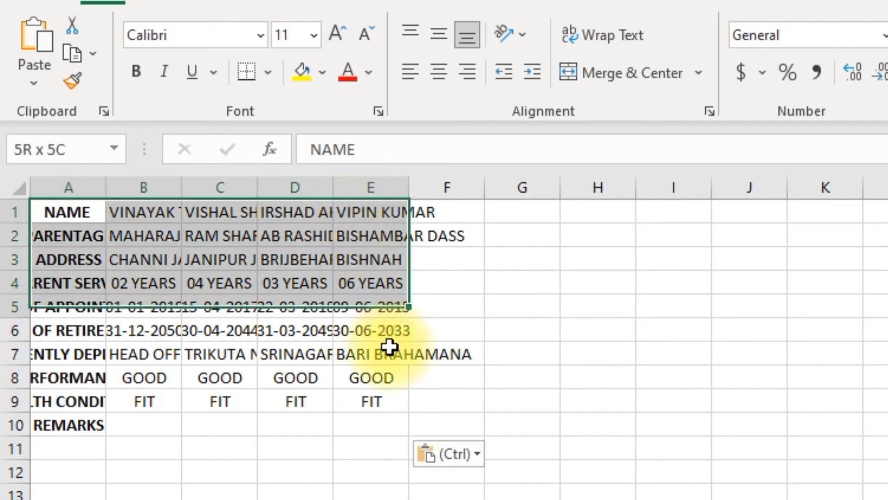
pyautogui.moveTo(389, 346); pyautogui.dragTo(443, 420)
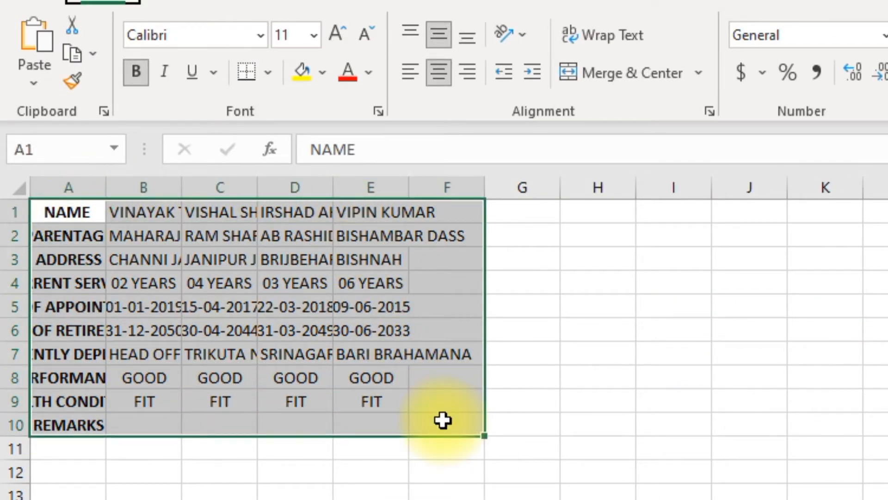
pyautogui.hotkey('alt', 'h')
pyautogui.press('o')
pyautogui.press('i')
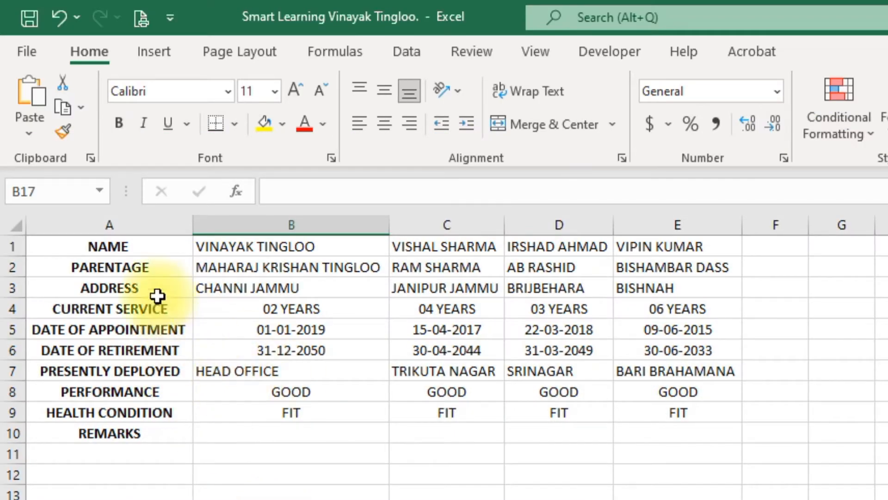
# Step: Left-align the contents of columns A to E and turn off their middle vertical alignment
pyautogui.moveTo(129, 223); pyautogui.dragTo(664, 238)
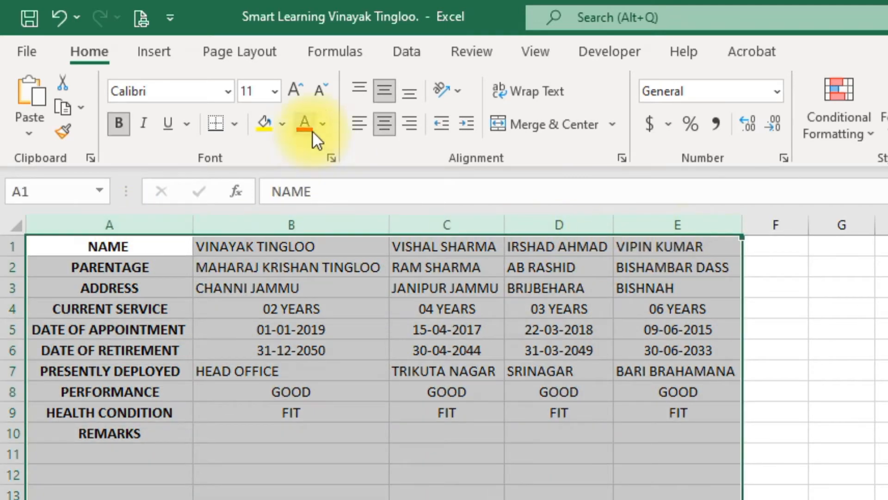
pyautogui.click(357, 125)
pyautogui.click(382, 90)
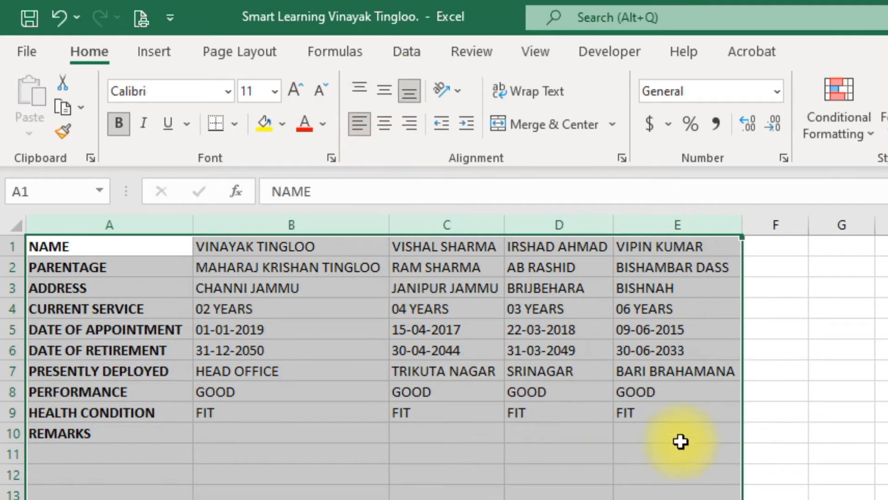
pyautogui.click(843, 433)
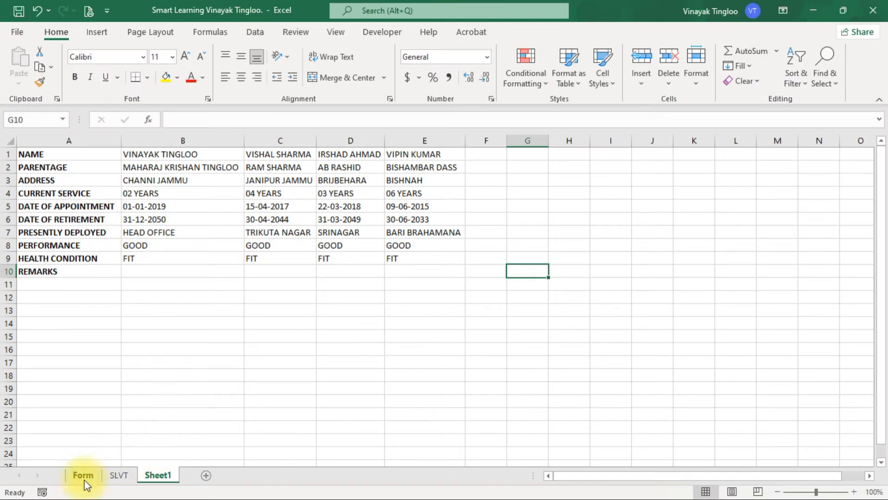
# Step: Apply all borders to the transposed table on Sheet1, from NAME through the REMARKS row across columns A to E
pyautogui.keyDown('ctrl'); pyautogui.scroll(5, 281, 241); pyautogui.keyUp('ctrl')
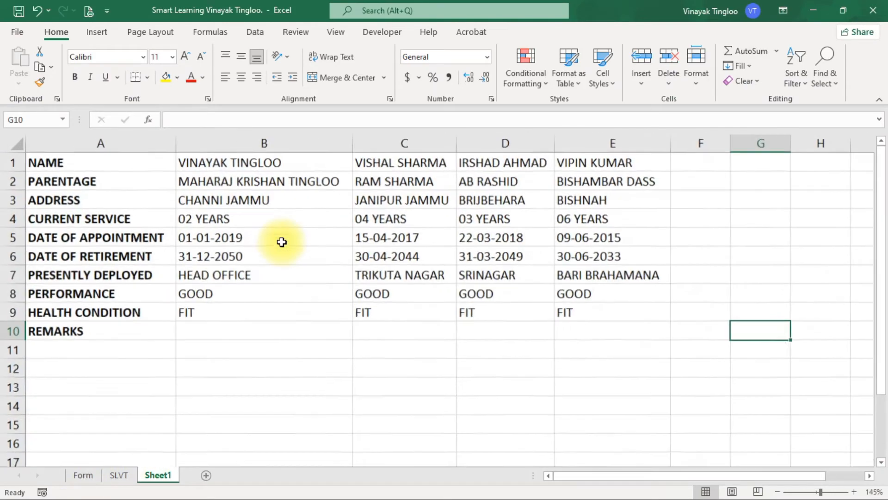
pyautogui.moveTo(620, 476); pyautogui.dragTo(579, 476)
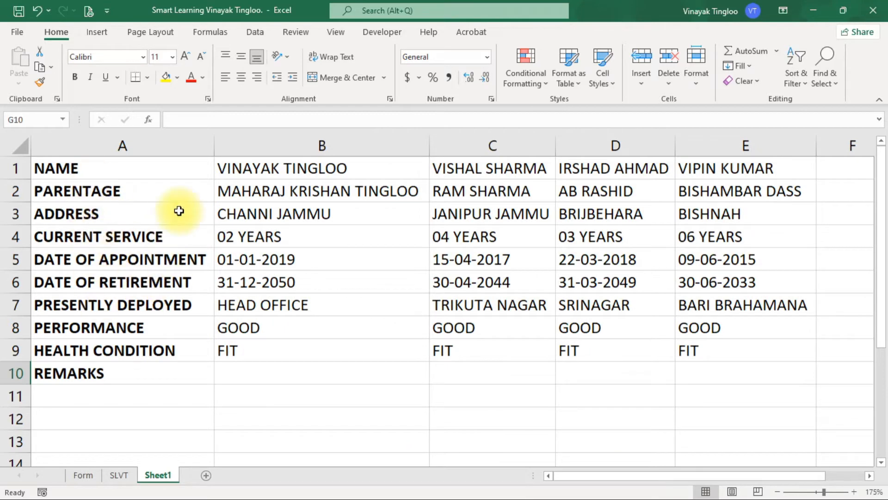
pyautogui.click(89, 166)
pyautogui.hotkey('ctrl', 'shift', 'Right')
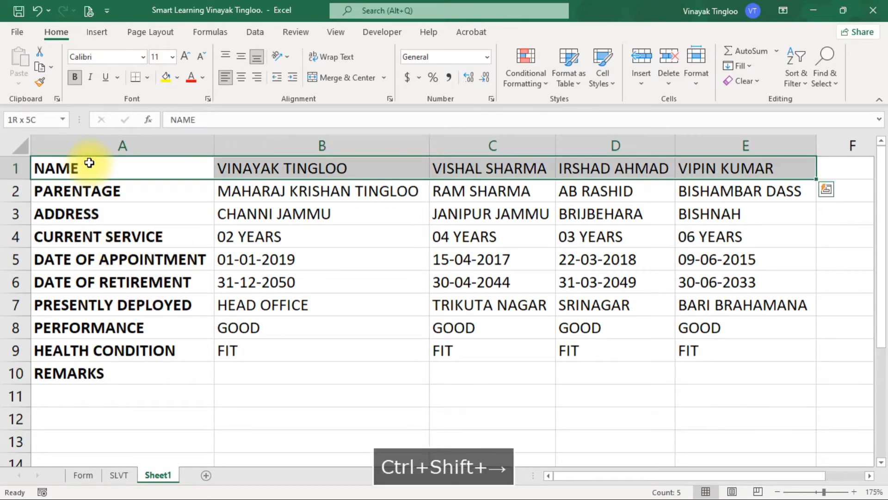
pyautogui.hotkey('ctrl', 'shift', 'Down')
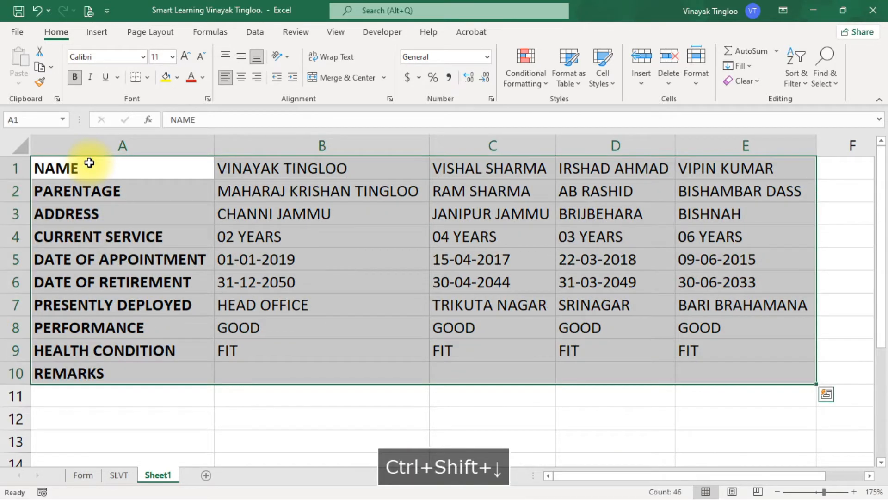
pyautogui.click(148, 78)
pyautogui.click(165, 208)
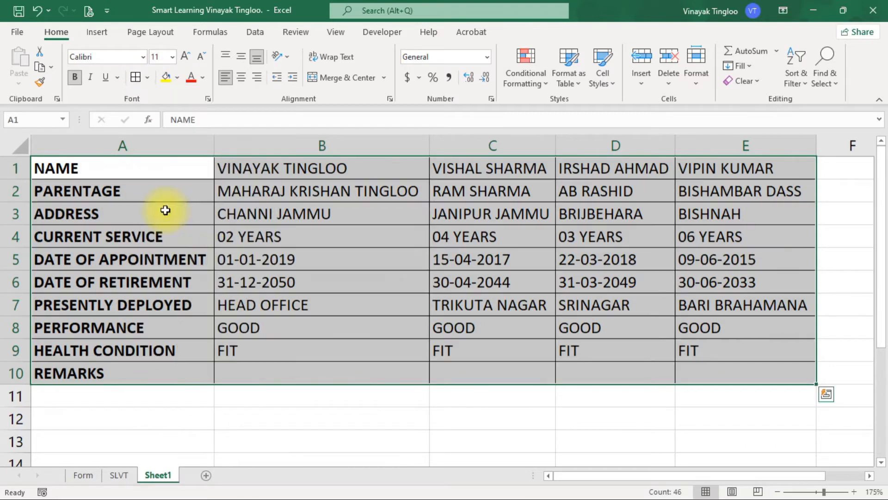
pyautogui.click(327, 305)
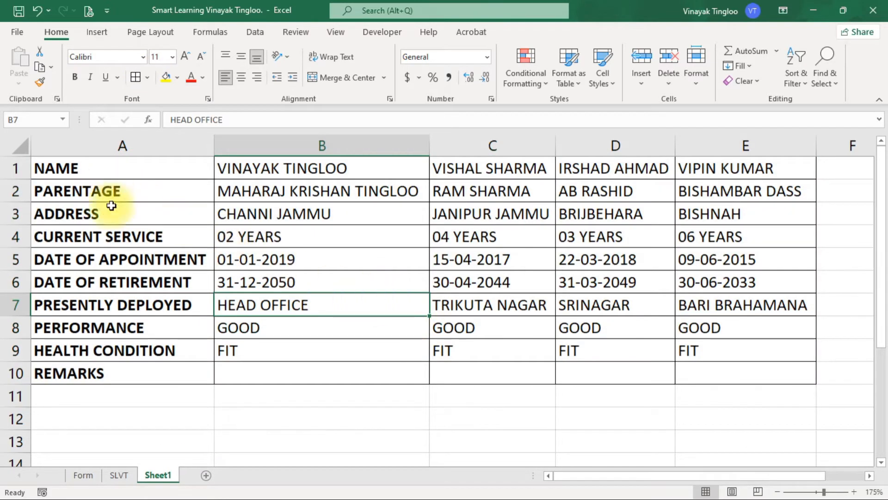
# Step: Copy the DATE and SIGNATURE OF THE DDO block, cells A13 to B15, from the Form sheet
pyautogui.click(88, 475)
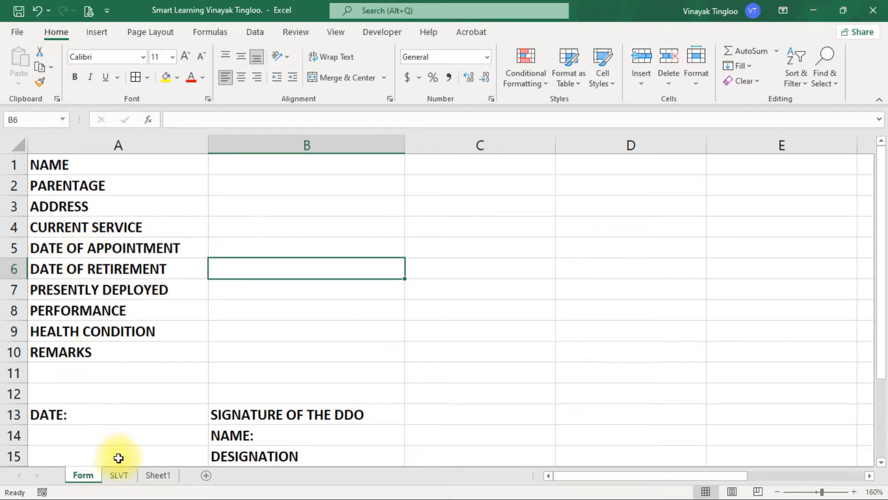
pyautogui.click(158, 475)
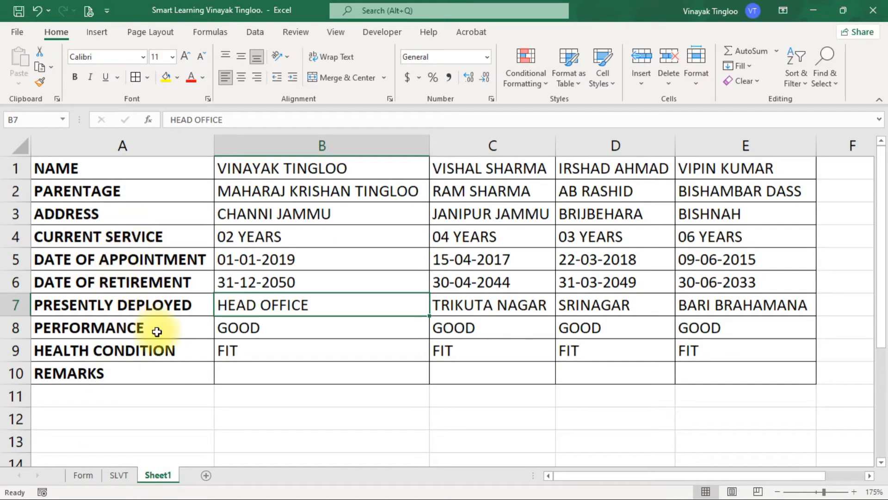
pyautogui.click(87, 472)
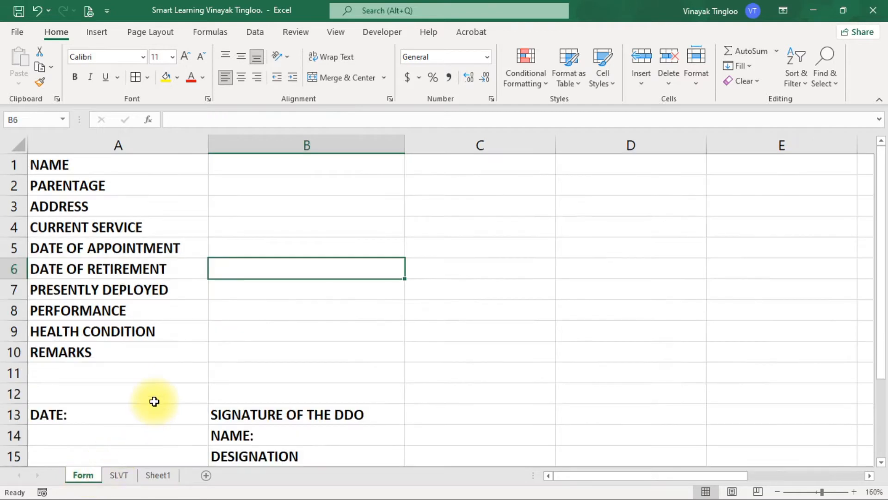
pyautogui.scroll(-1, 152, 400)
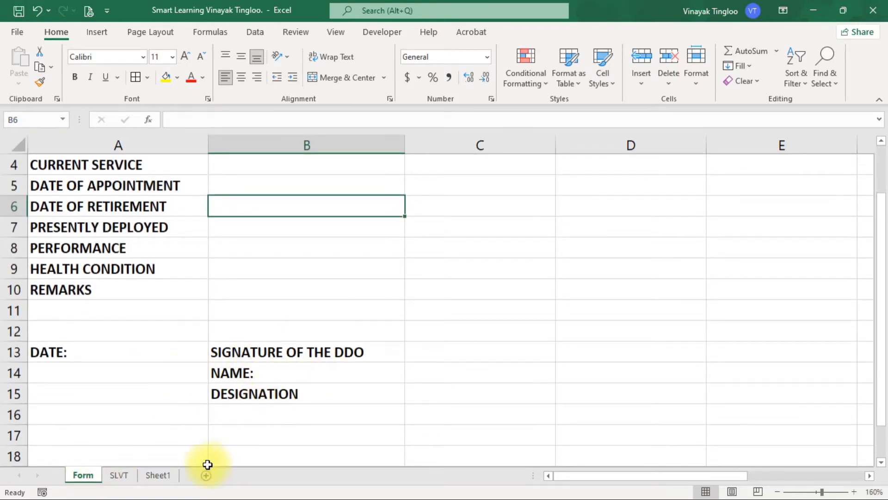
pyautogui.click(159, 475)
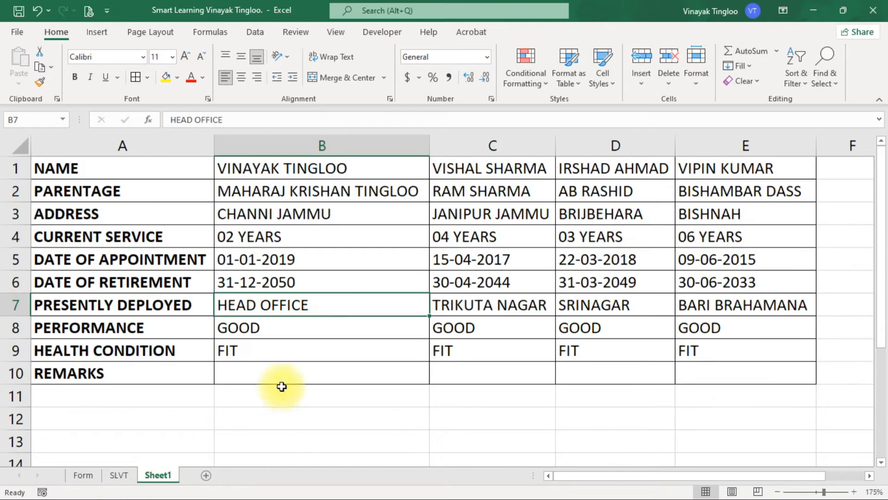
pyautogui.click(83, 474)
pyautogui.moveTo(65, 354); pyautogui.dragTo(304, 404)
pyautogui.hotkey('ctrl', 'c')
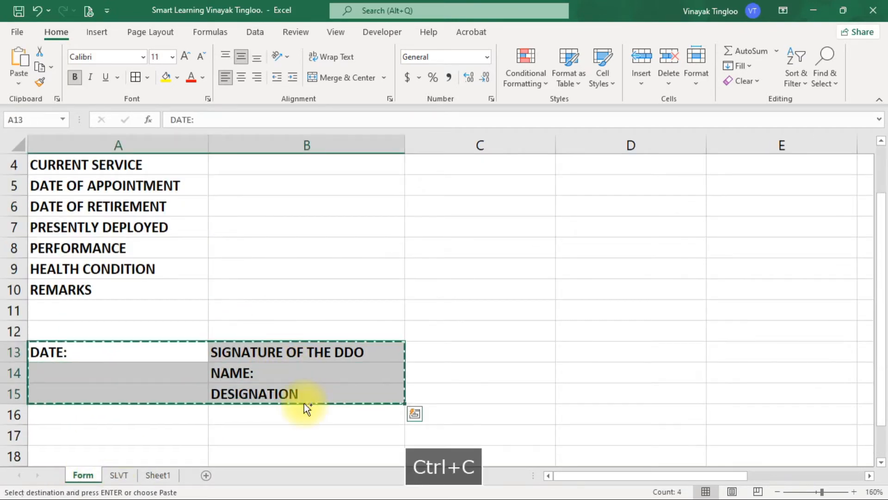
# Step: Paste the copied date and signature block at cell A15 of Sheet1, below the transposed table
pyautogui.click(162, 475)
pyautogui.scroll(-2, 144, 349)
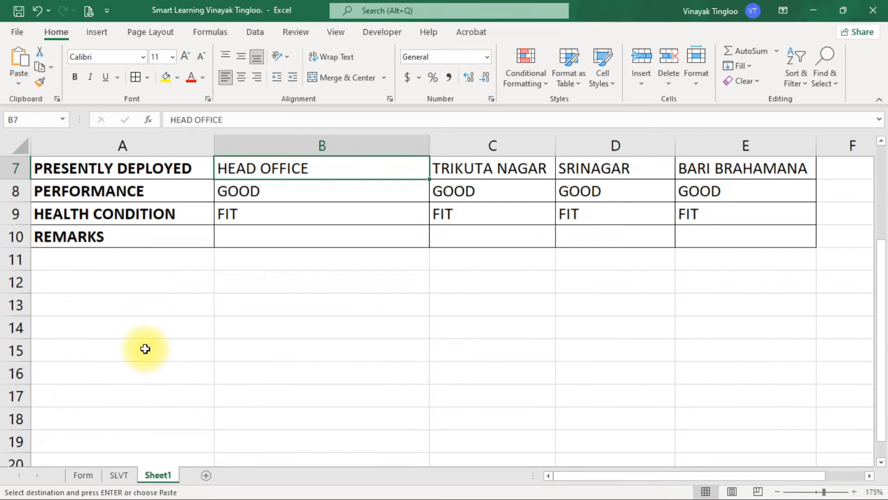
pyautogui.click(60, 354)
pyautogui.hotkey('ctrl', 'v')
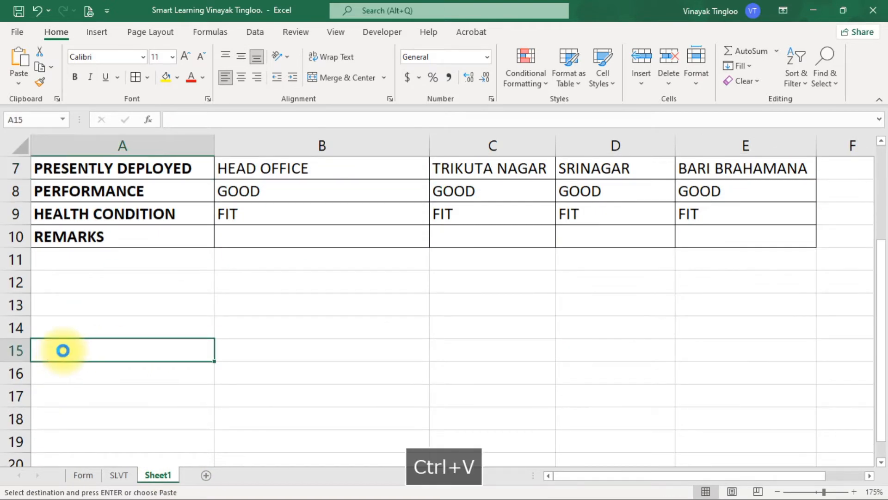
pyautogui.scroll(2, 273, 304)
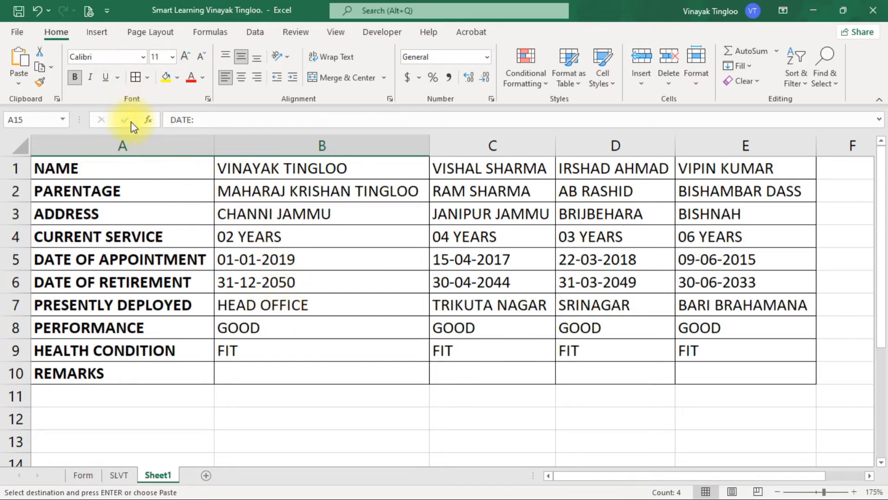
# Step: Check how Sheet1 fits the page in the print preview, and return to the worksheet
pyautogui.click(90, 11)
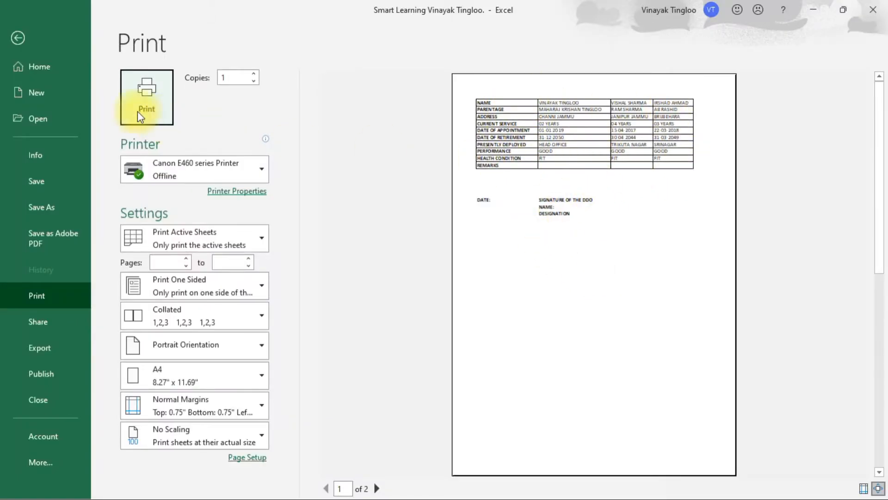
pyautogui.click(14, 37)
pyautogui.click(246, 258)
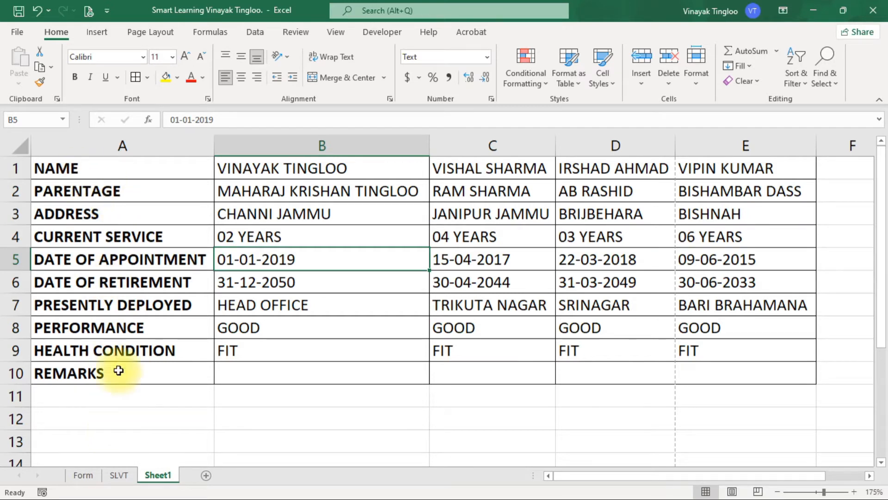
# Step: Widen column A of Sheet1 by about a third
pyautogui.click(124, 138)
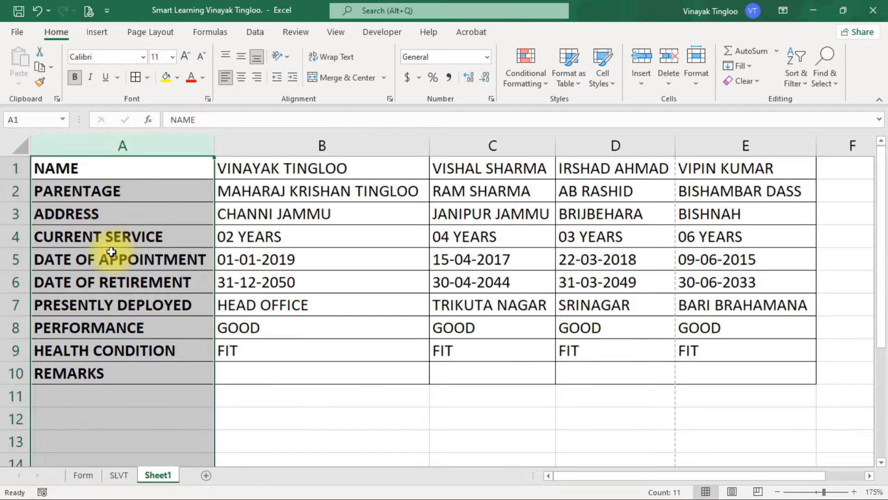
pyautogui.moveTo(213, 144); pyautogui.dragTo(281, 142)
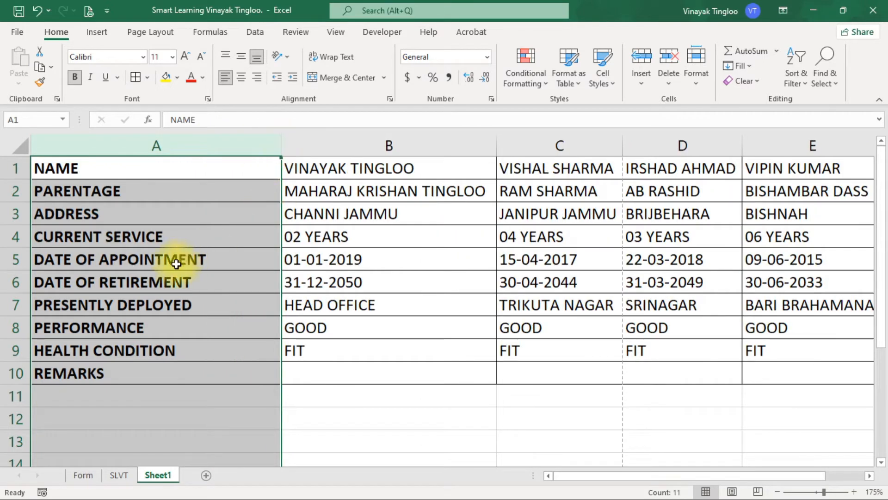
pyautogui.click(356, 259)
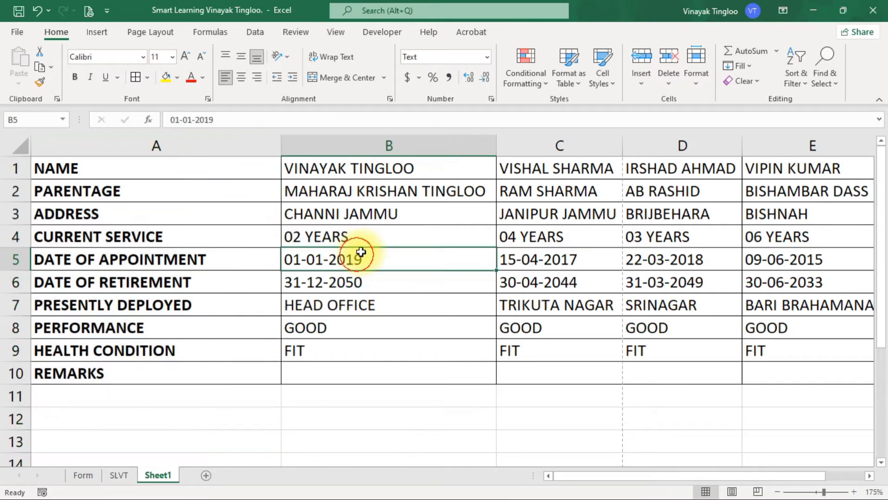
# Step: Set columns B to E to one equal width slightly wider than column B, and narrow columns B and C individually
pyautogui.click(397, 146)
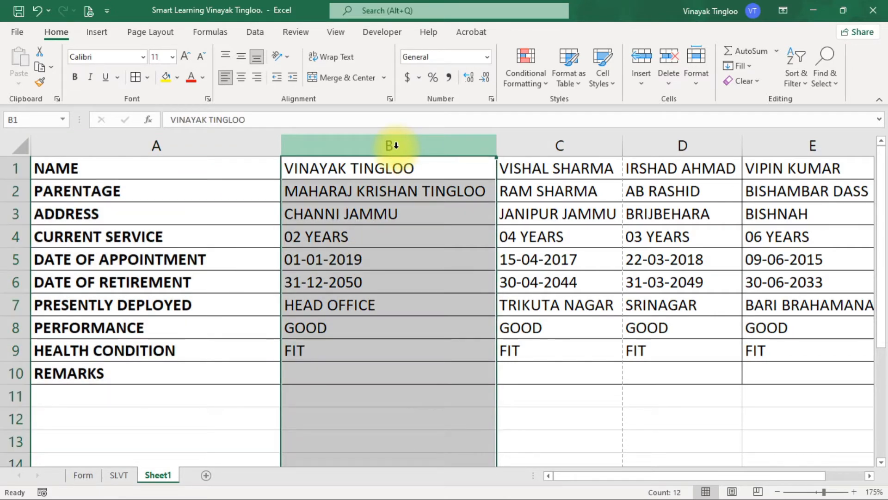
pyautogui.hotkey('ctrl', 'shift', 'Right')
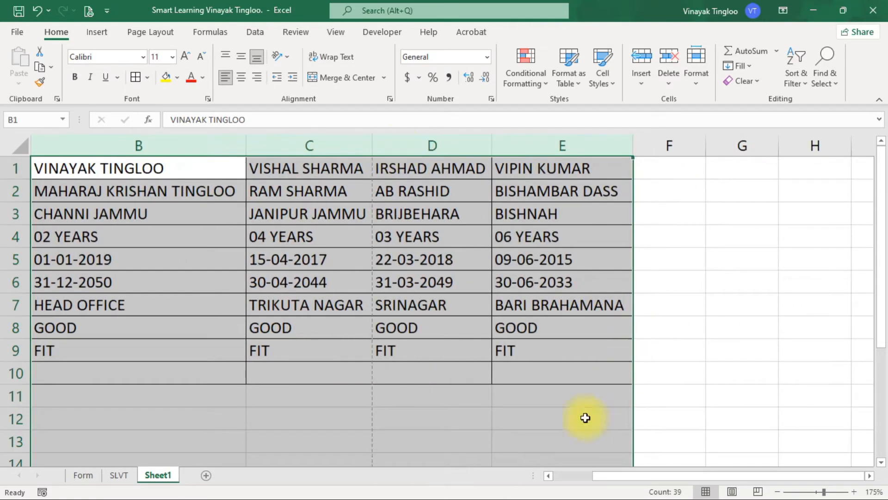
pyautogui.moveTo(621, 477); pyautogui.dragTo(578, 474)
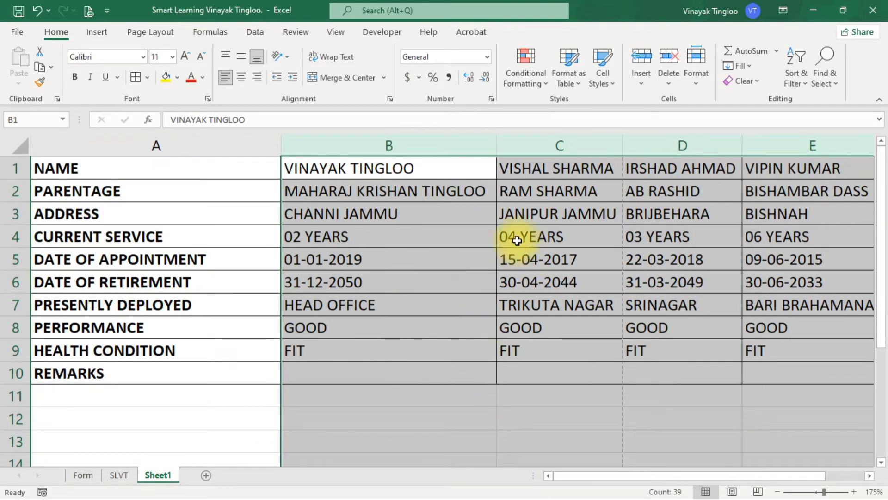
pyautogui.moveTo(496, 143); pyautogui.dragTo(508, 145)
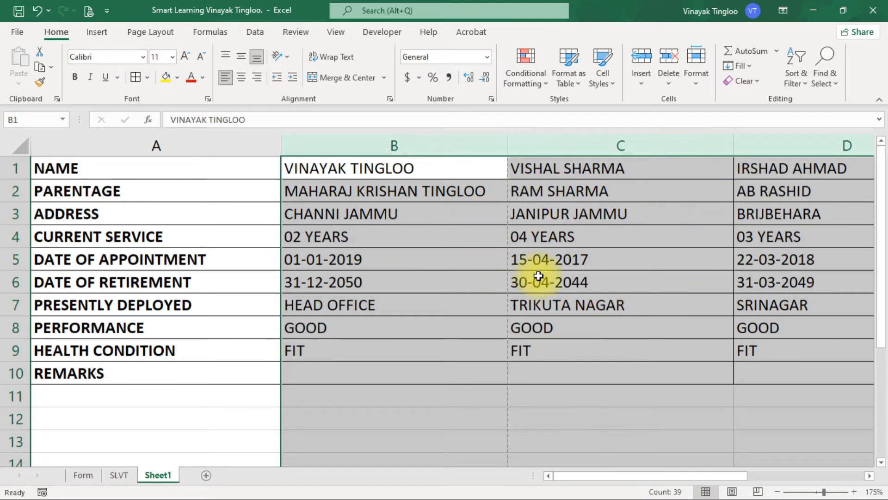
pyautogui.click(463, 263)
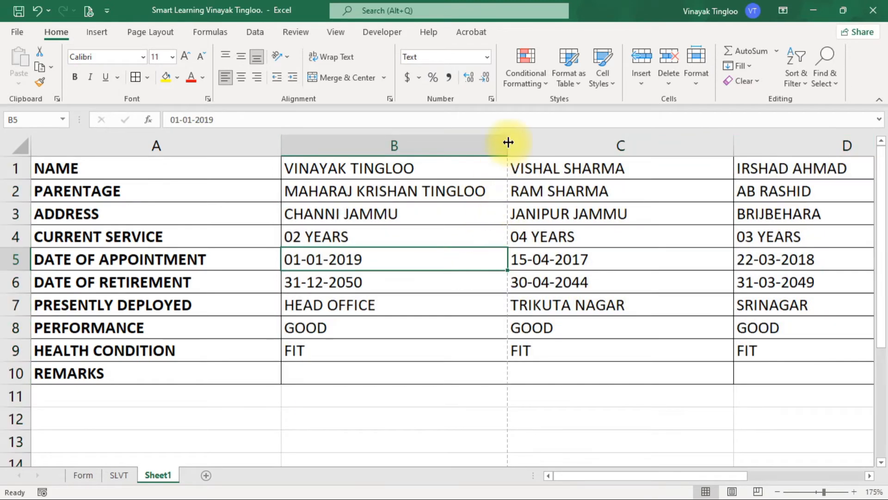
pyautogui.moveTo(508, 142); pyautogui.dragTo(497, 145)
pyautogui.moveTo(723, 145); pyautogui.dragTo(643, 156)
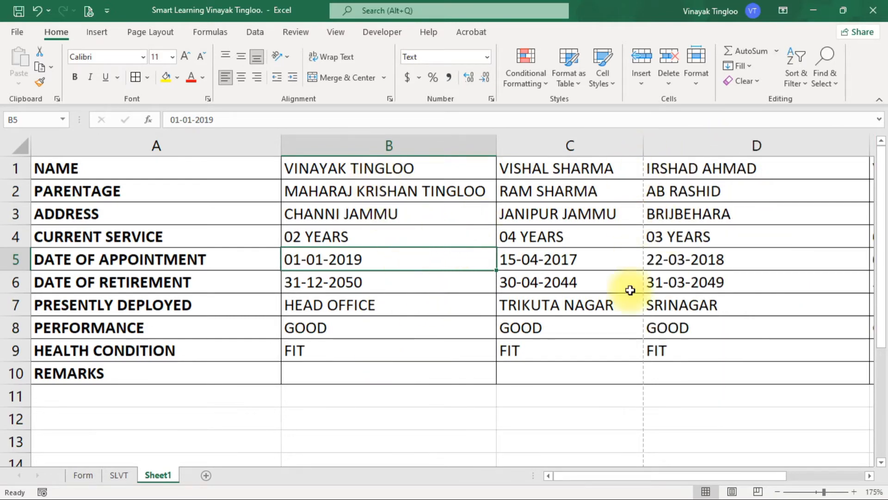
# Step: Set columns B to E to one equal width just fitting column B's longest entry, and check the page in print preview
pyautogui.click(400, 144)
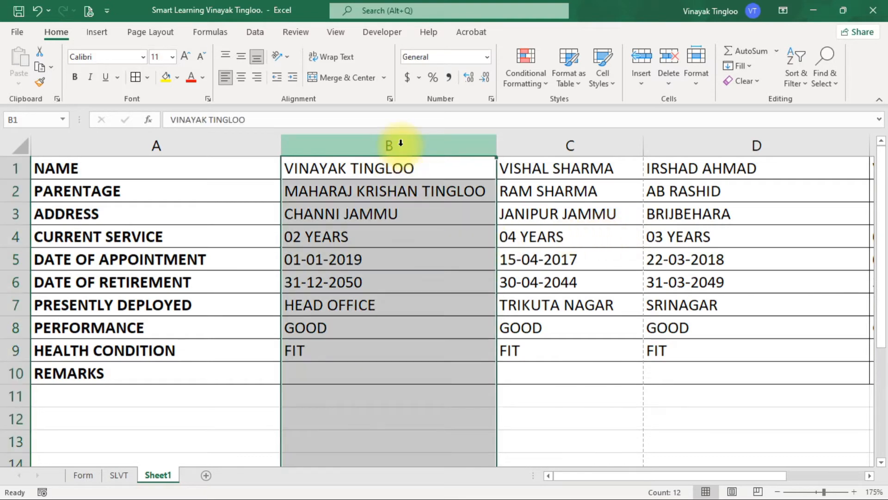
pyautogui.hotkey('ctrl', 'shift', 'Right')
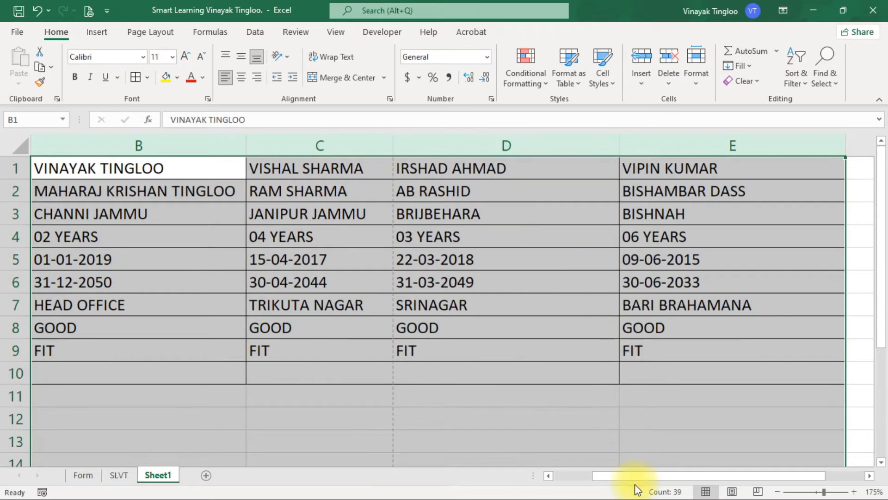
pyautogui.moveTo(635, 484); pyautogui.dragTo(596, 482)
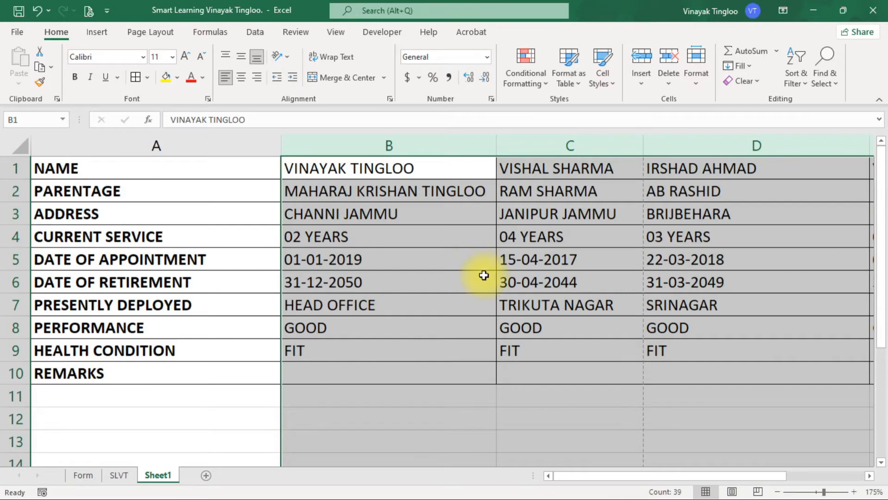
pyautogui.moveTo(496, 144); pyautogui.dragTo(493, 144)
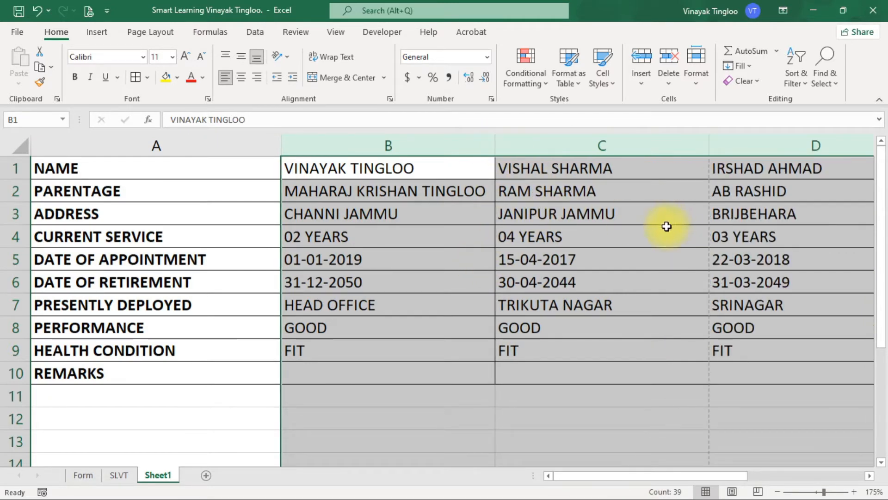
pyautogui.click(461, 304)
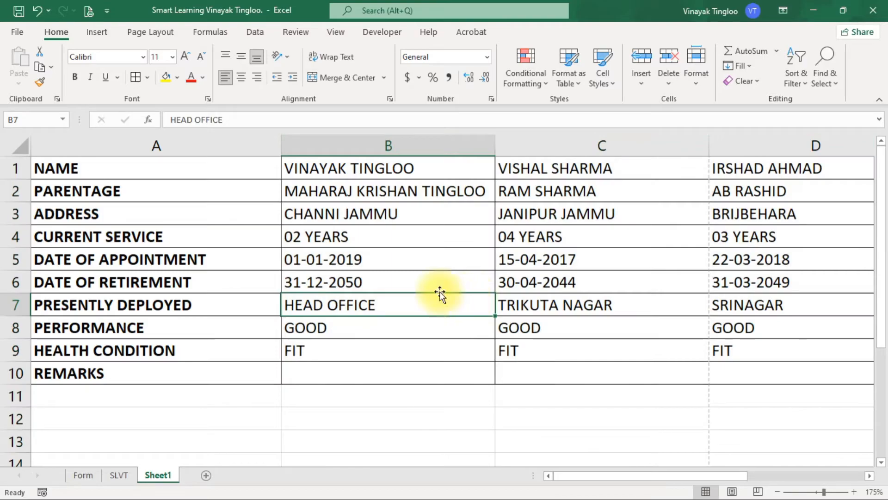
pyautogui.click(88, 14)
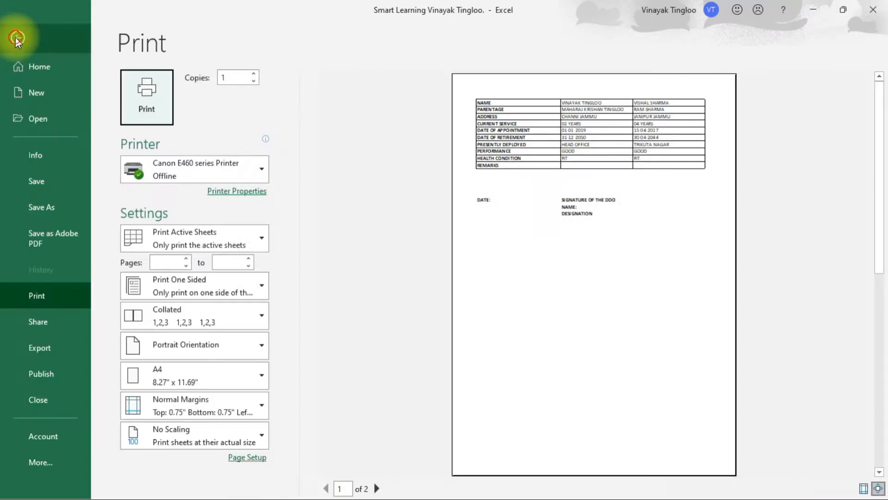
pyautogui.click(16, 38)
# Step: Widen column A of Sheet1 slightly further, by about a sixth of its width
pyautogui.click(218, 145)
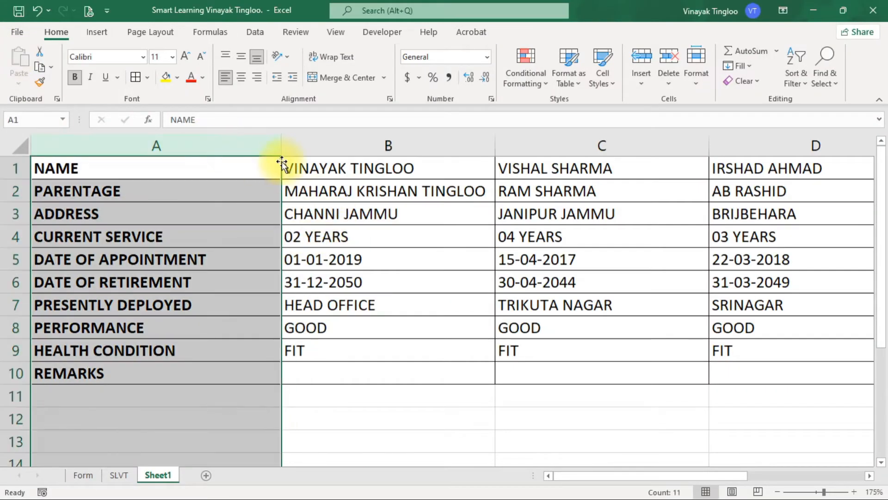
pyautogui.moveTo(279, 144); pyautogui.dragTo(321, 145)
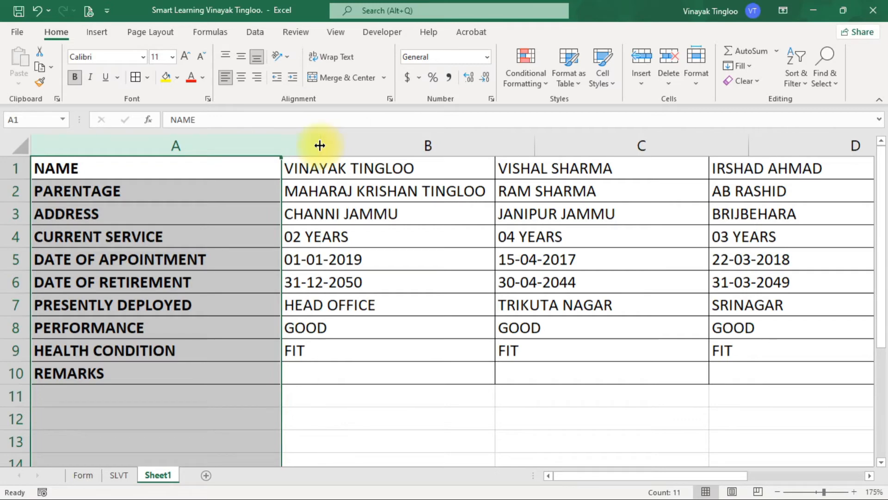
# Step: Widen columns B to E of Sheet1 to one equal width, about a third wider
pyautogui.click(407, 146)
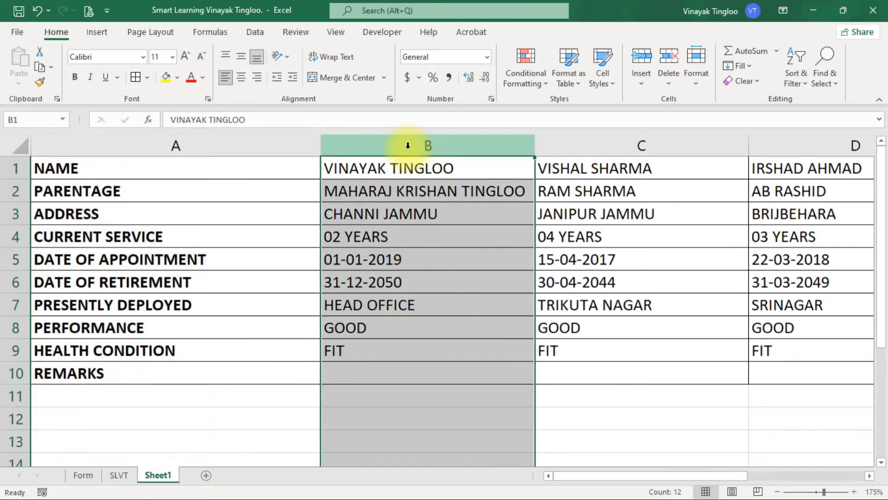
pyautogui.hotkey('ctrl', 'shift', 'Right')
pyautogui.moveTo(657, 477); pyautogui.dragTo(531, 446)
pyautogui.moveTo(534, 148); pyautogui.dragTo(604, 144)
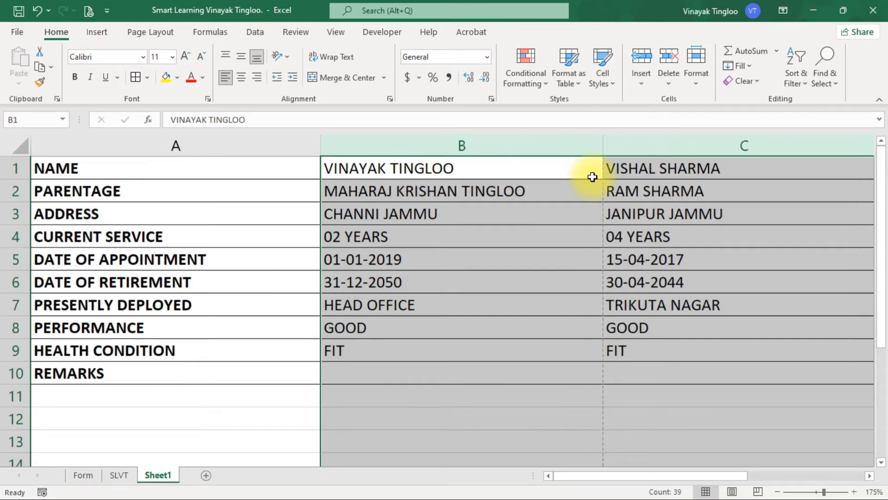
pyautogui.click(516, 268)
# Step: Set custom print margins for Sheet1 with a top margin of 1.4 and a left margin of 1.2
pyautogui.click(88, 10)
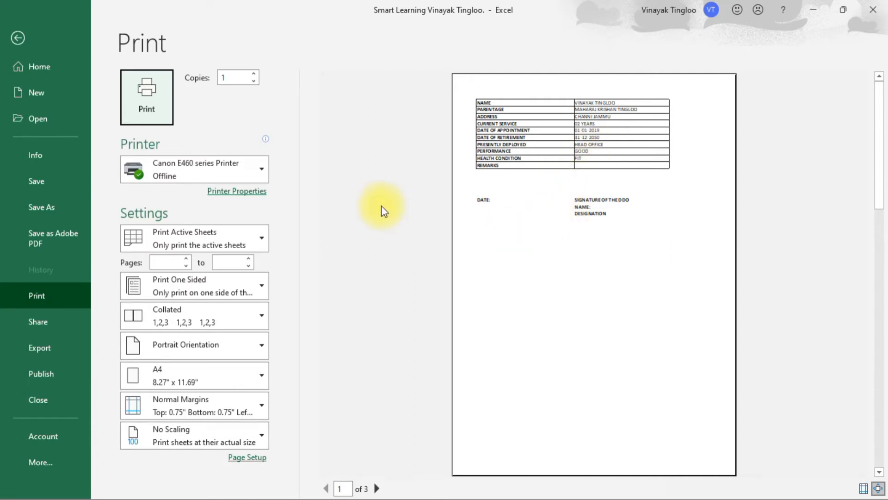
pyautogui.click(251, 406)
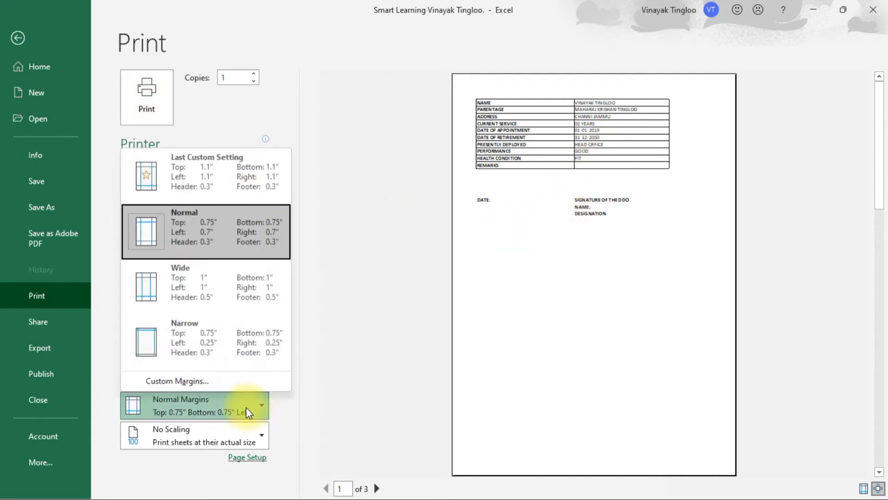
pyautogui.click(171, 377)
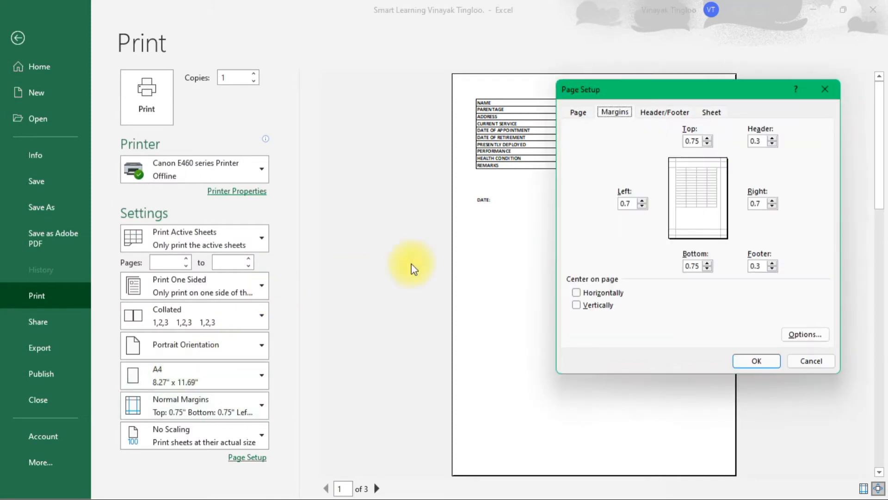
pyautogui.doubleClick(691, 140)
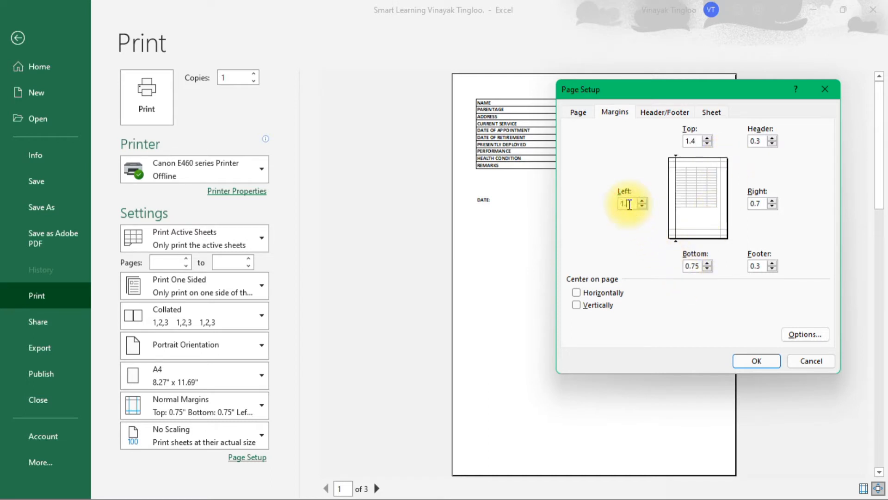
pyautogui.click(759, 361)
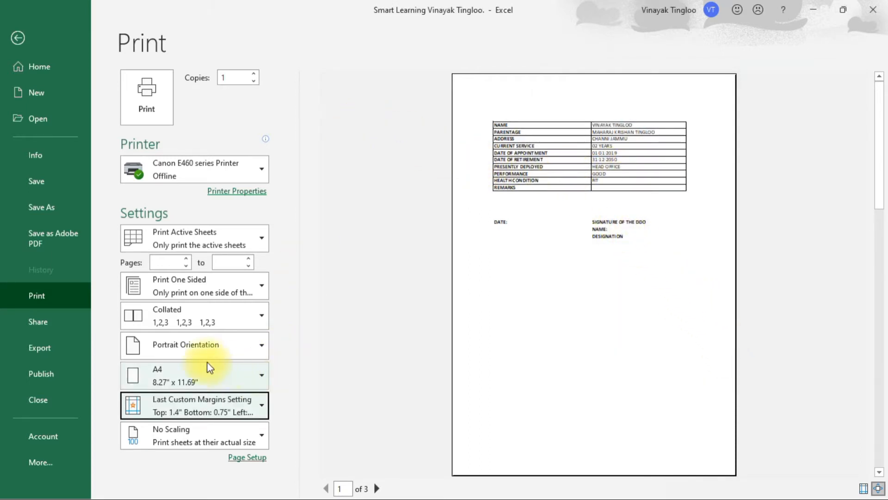
# Step: Reduce the custom top print margin to 0.9 and return to the worksheet
pyautogui.click(206, 410)
pyautogui.click(206, 383)
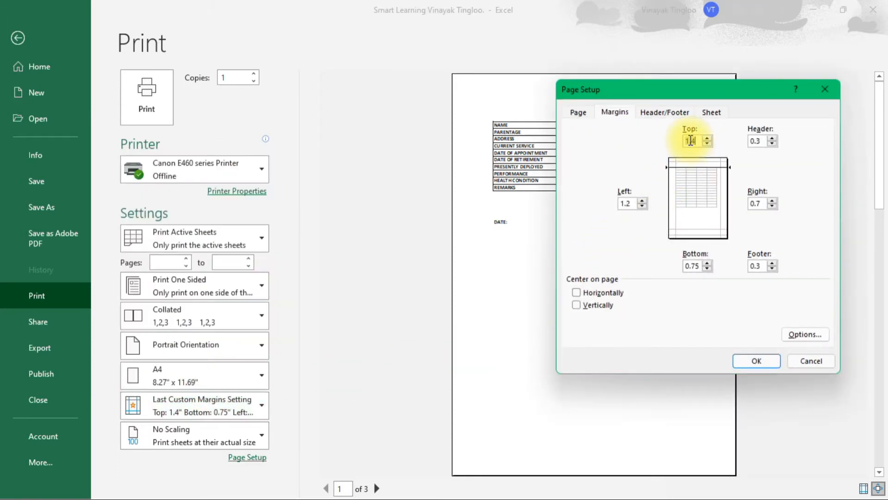
pyautogui.write('0.9')
pyautogui.press('Return')
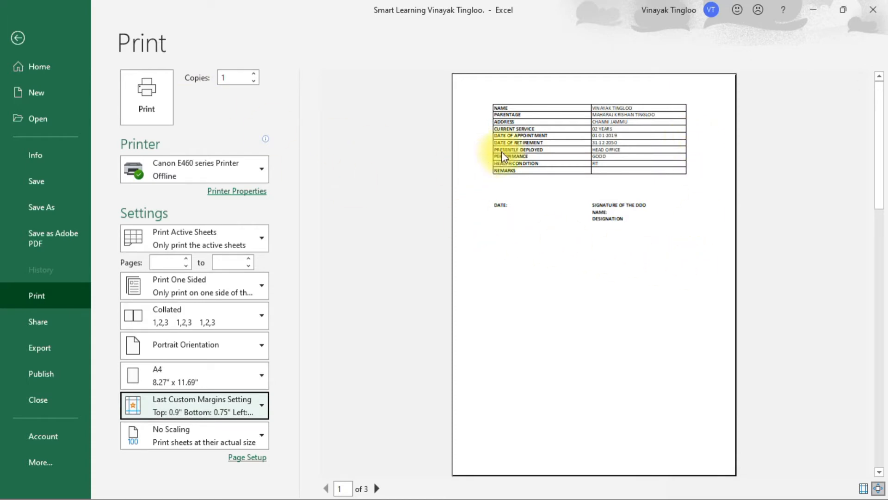
pyautogui.click(19, 38)
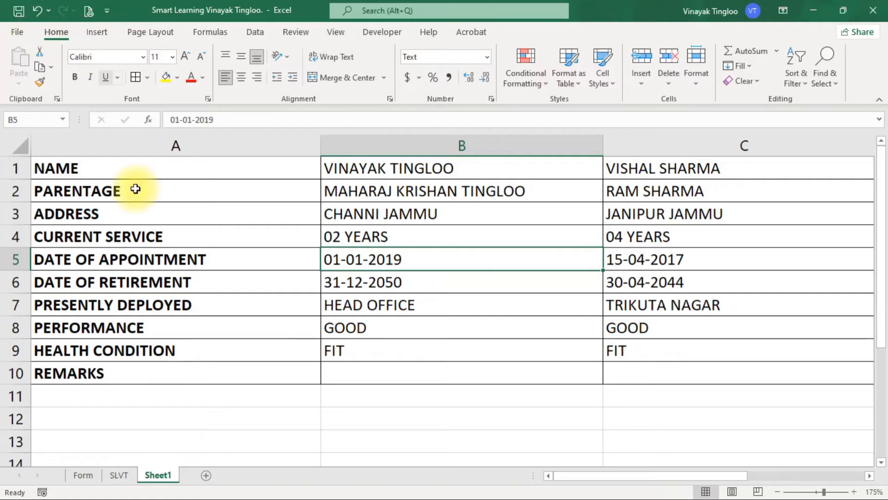
# Step: Make rows 1 to 10 about twice as tall and align their contents vertically to the middle
pyautogui.click(10, 165)
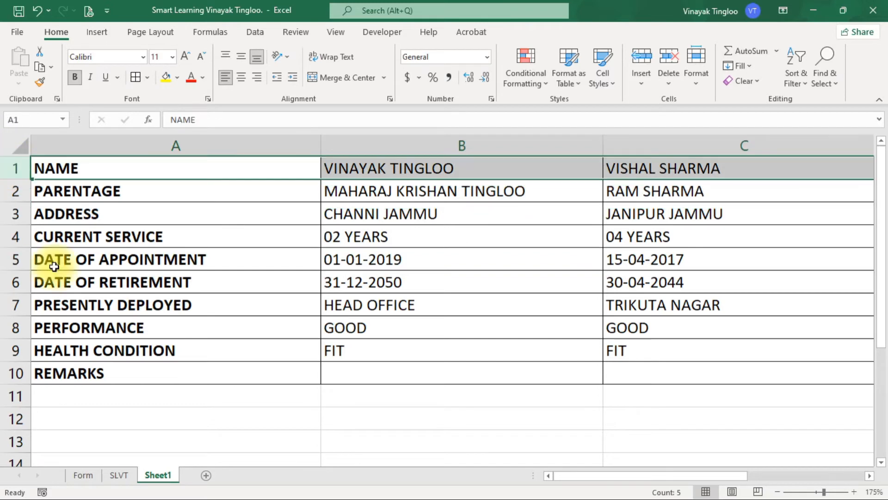
pyautogui.scroll(-2, 111, 332)
pyautogui.scroll(2, 119, 323)
pyautogui.moveTo(14, 171); pyautogui.dragTo(10, 373)
pyautogui.moveTo(17, 226); pyautogui.dragTo(17, 248)
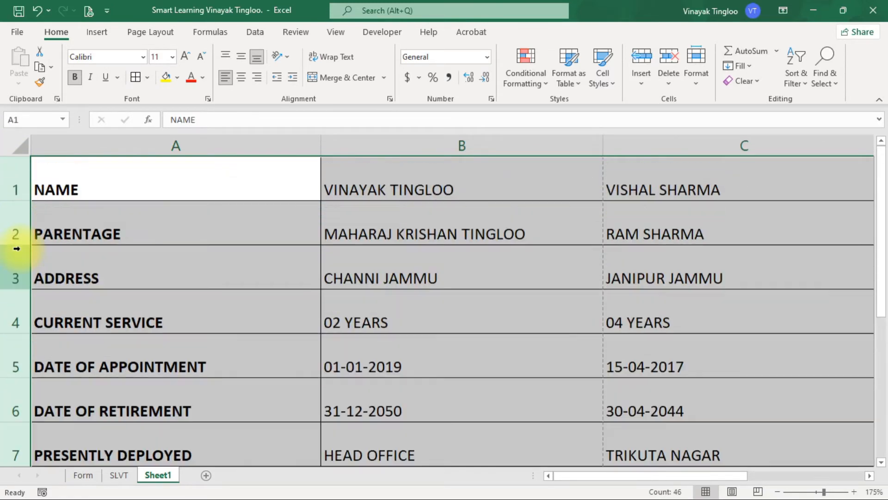
pyautogui.click(242, 54)
pyautogui.click(387, 296)
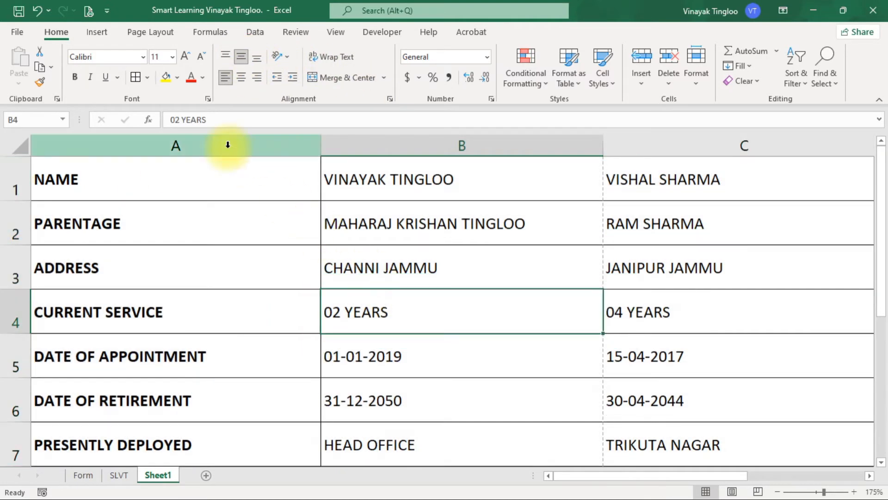
# Step: Check in print preview how the employee columns and the row labels are distributed over the pages
pyautogui.click(89, 10)
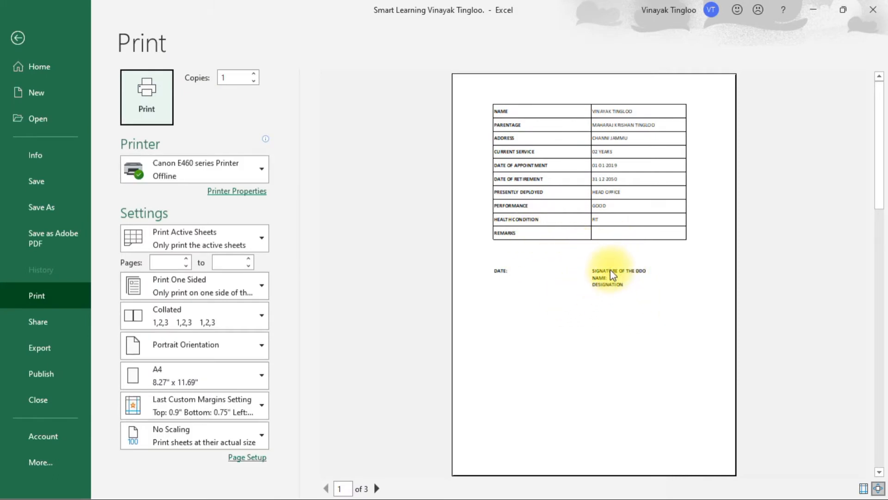
pyautogui.scroll(-1, 610, 263)
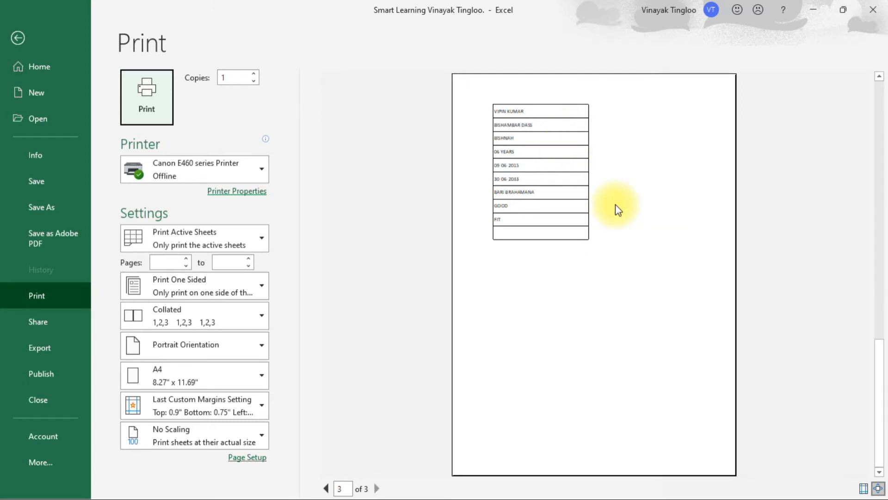
pyautogui.scroll(2, 616, 204)
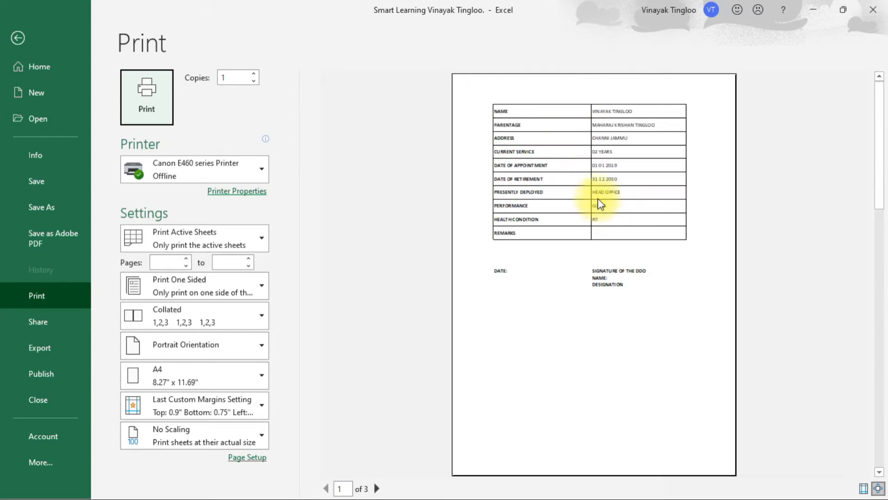
pyautogui.click(598, 198)
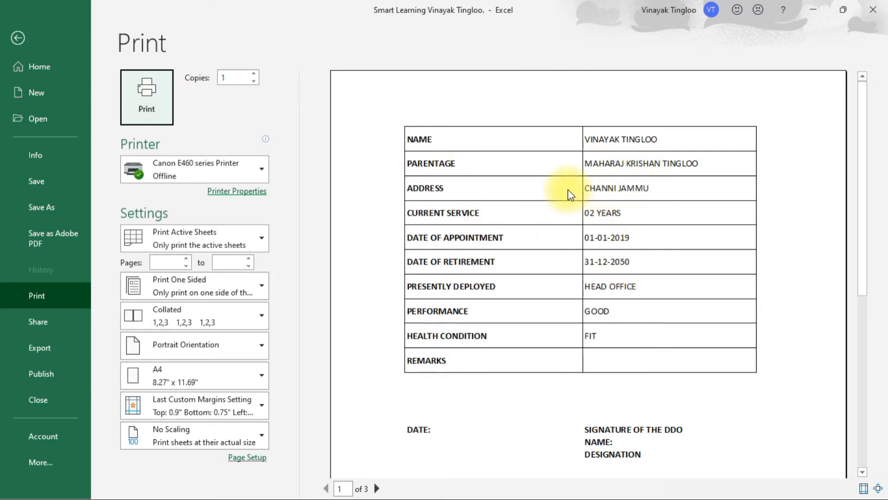
pyautogui.click(377, 488)
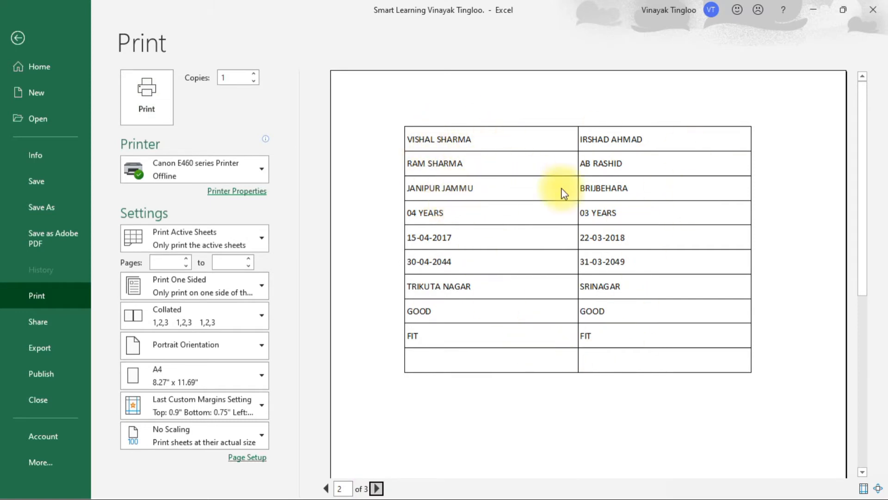
pyautogui.click(377, 488)
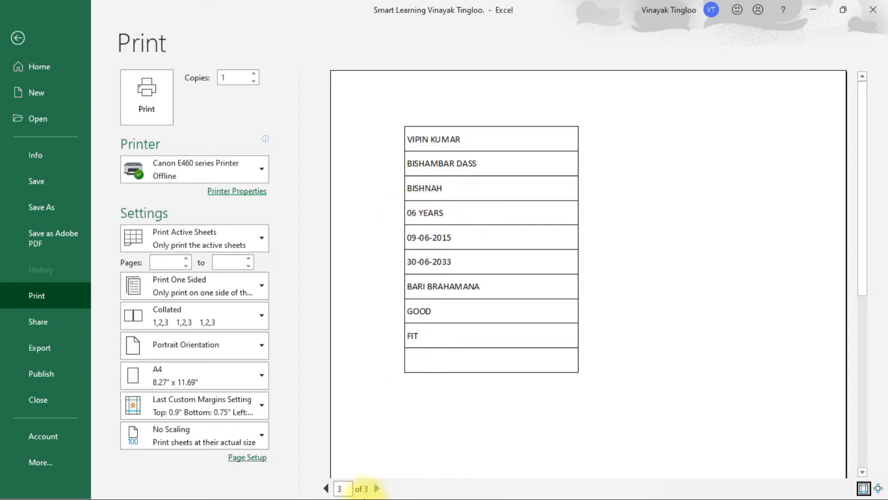
pyautogui.click(18, 38)
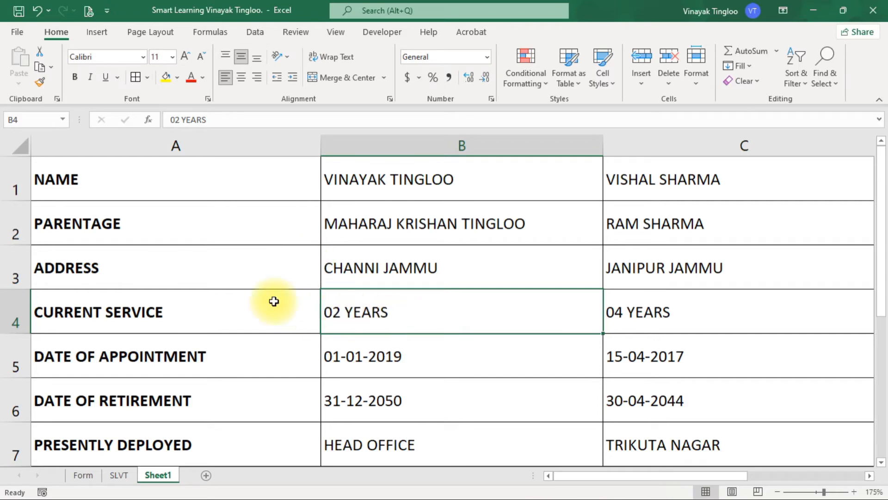
# Step: Define column A under the name print_titles so that it repeats on every printed page
pyautogui.click(123, 142)
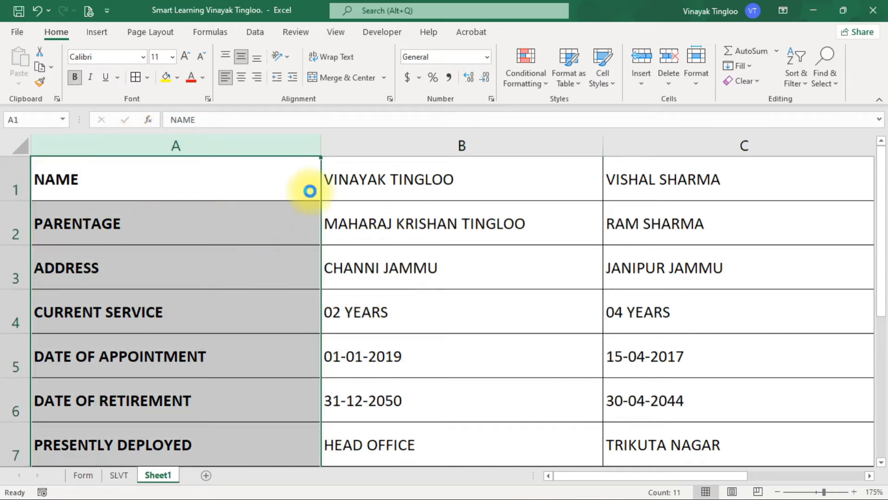
pyautogui.keyDown('ctrl'); pyautogui.scroll(-3, 310, 190); pyautogui.keyUp('ctrl')
pyautogui.keyDown('ctrl'); pyautogui.scroll(-2, 310, 190); pyautogui.keyUp('ctrl')
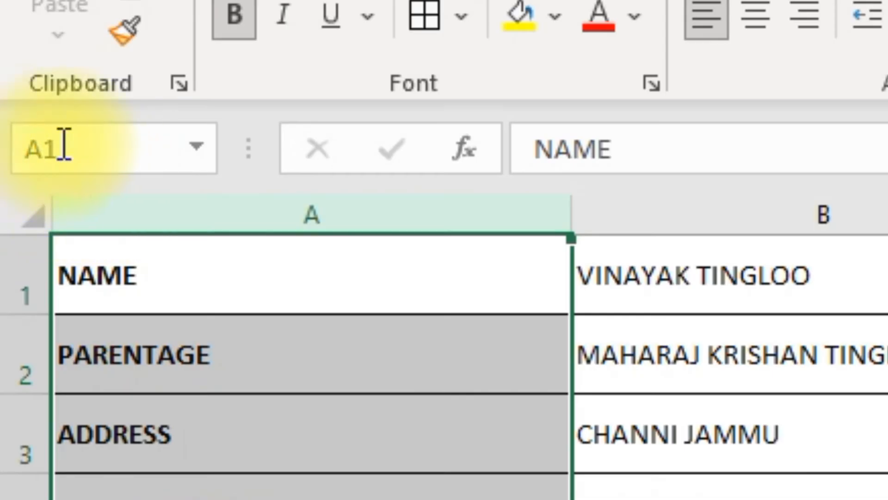
pyautogui.click(77, 146)
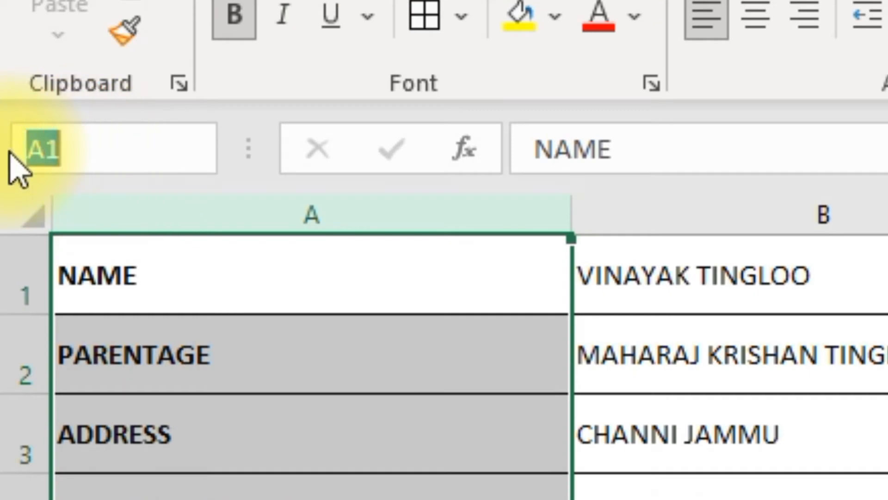
pyautogui.write('print_titles')
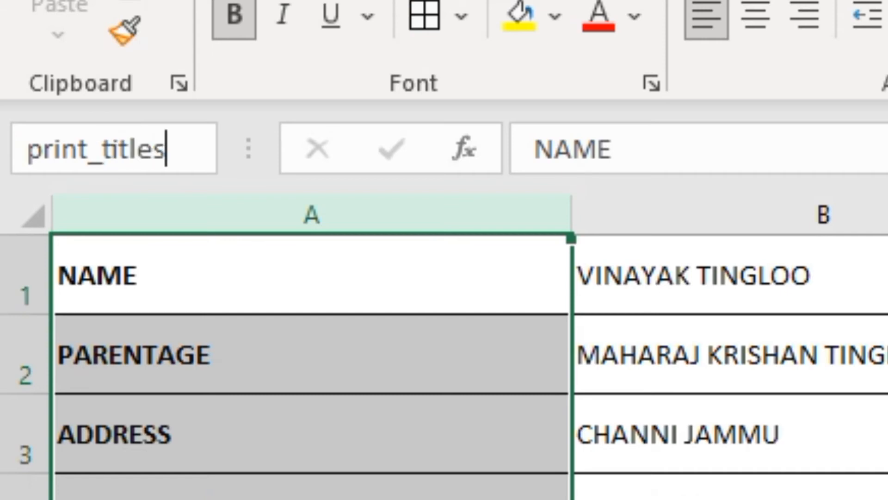
pyautogui.press('Return')
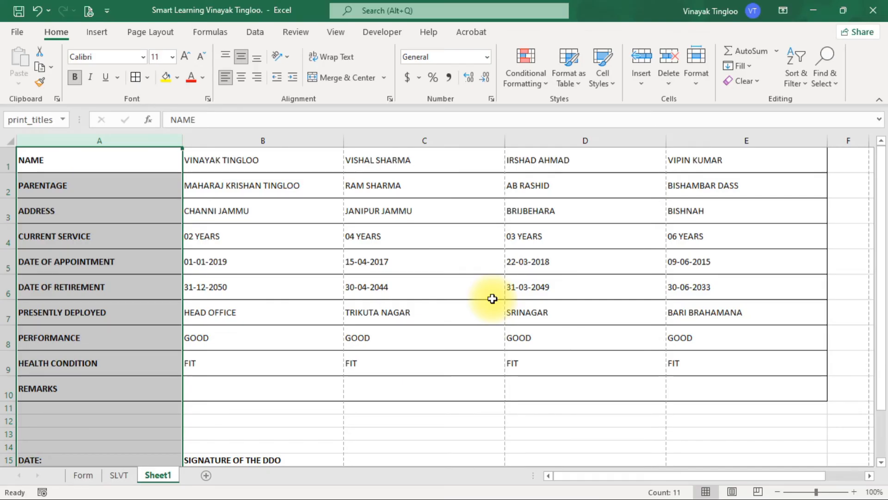
pyautogui.click(336, 319)
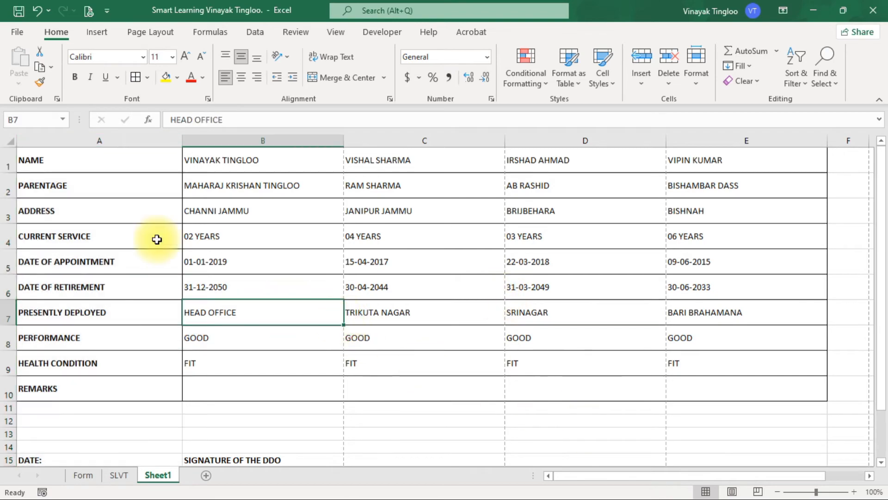
# Step: Page through the whole print preview to check the repeated labels and the signature block on each employee's page
pyautogui.click(88, 12)
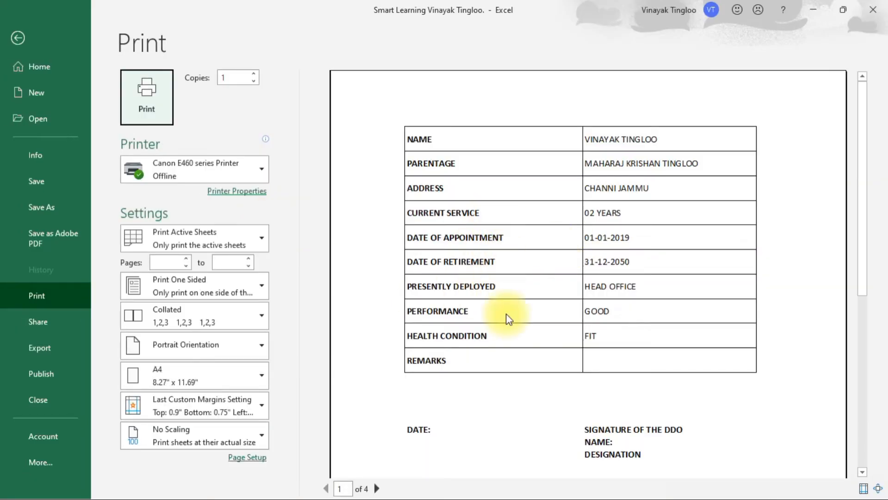
pyautogui.click(377, 488)
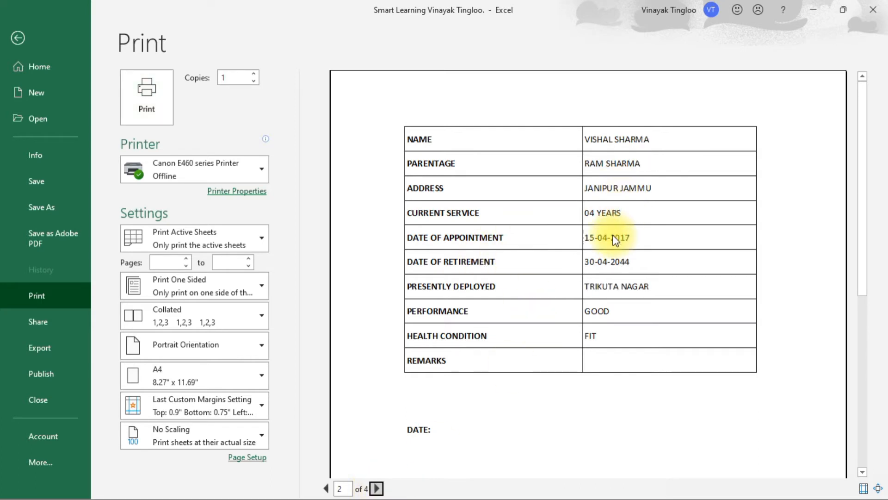
pyautogui.click(378, 489)
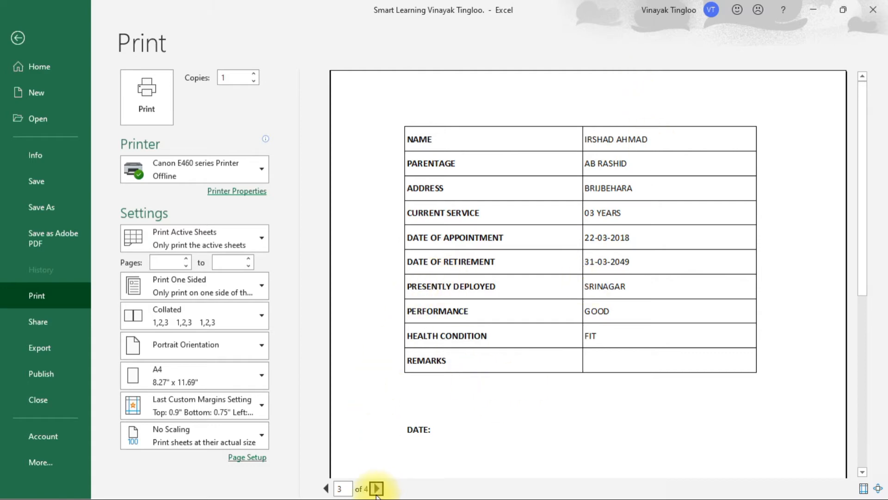
pyautogui.click(382, 489)
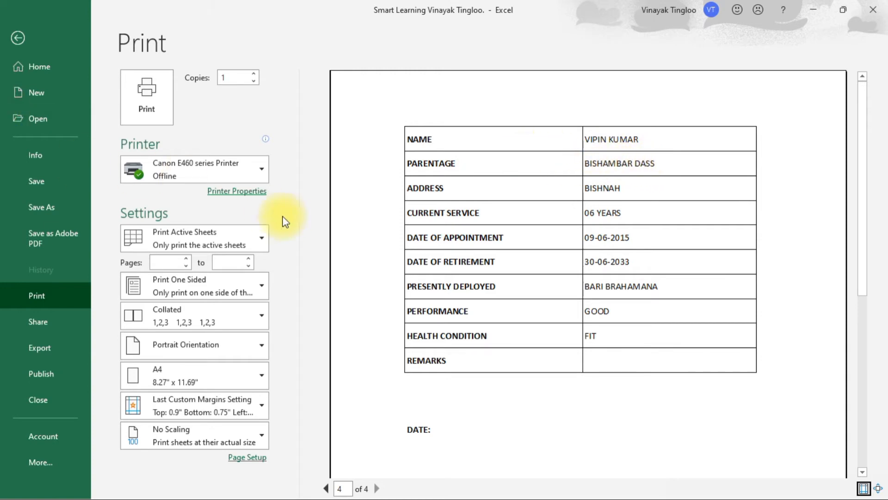
pyautogui.click(326, 487)
pyautogui.click(326, 487)
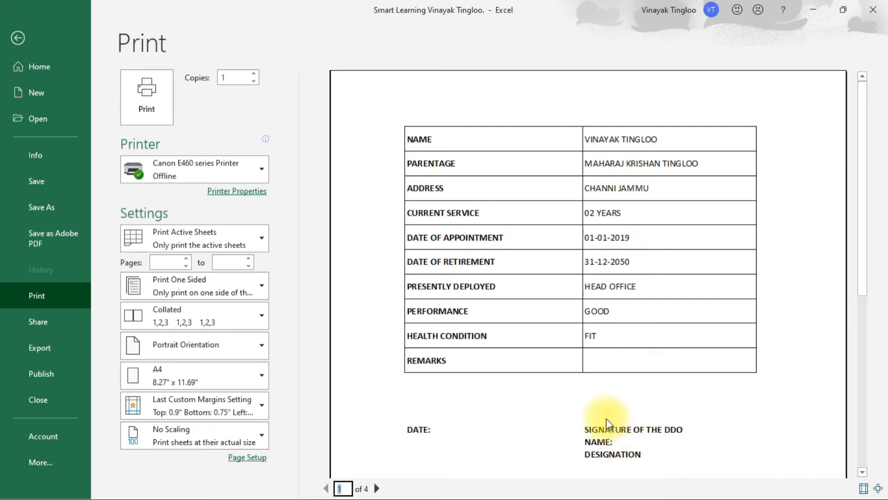
pyautogui.click(378, 488)
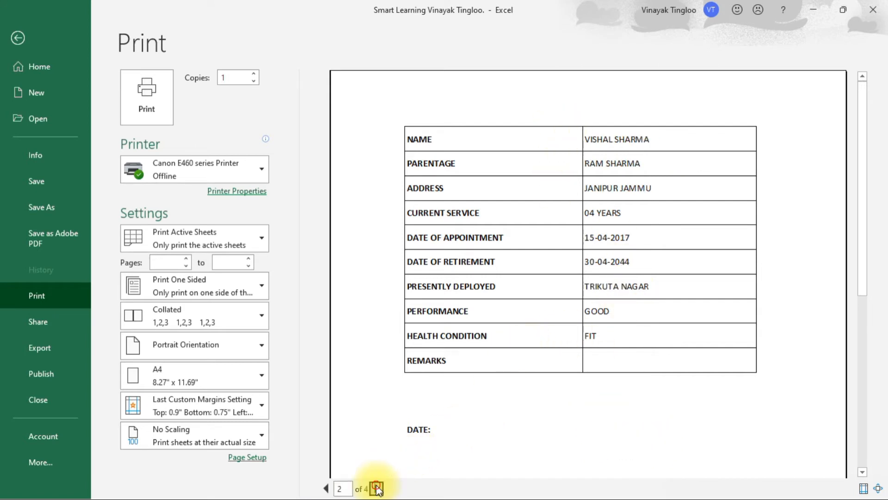
pyautogui.click(378, 489)
pyautogui.click(378, 489)
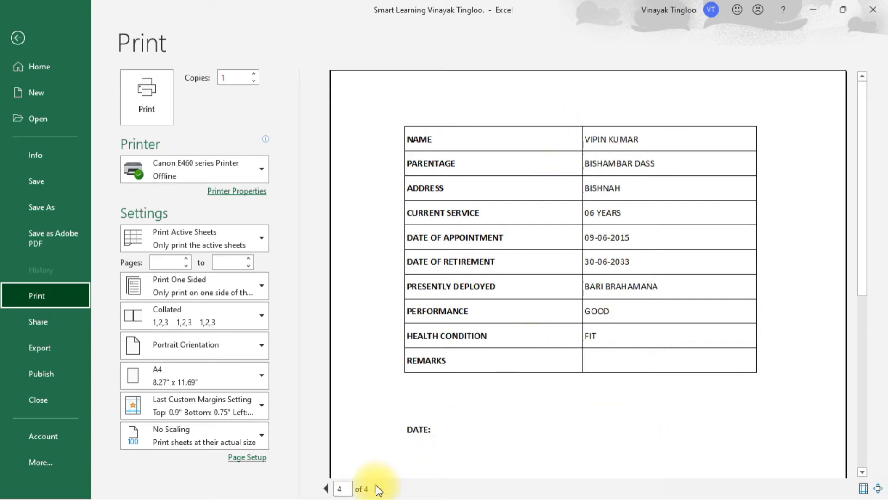
pyautogui.click(14, 37)
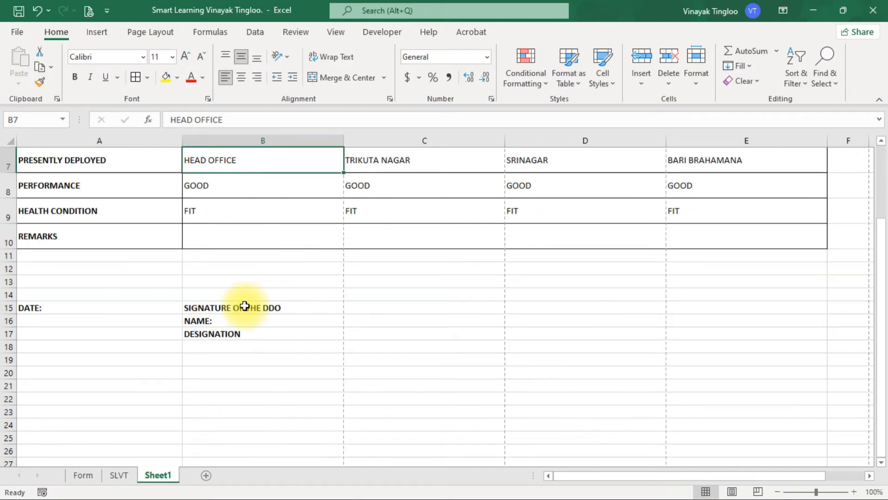
# Step: Copy the signature block from B15:B17 into C15:E17 so that every employee column has one
pyautogui.moveTo(238, 308); pyautogui.dragTo(236, 334)
pyautogui.hotkey('ctrl', 'c')
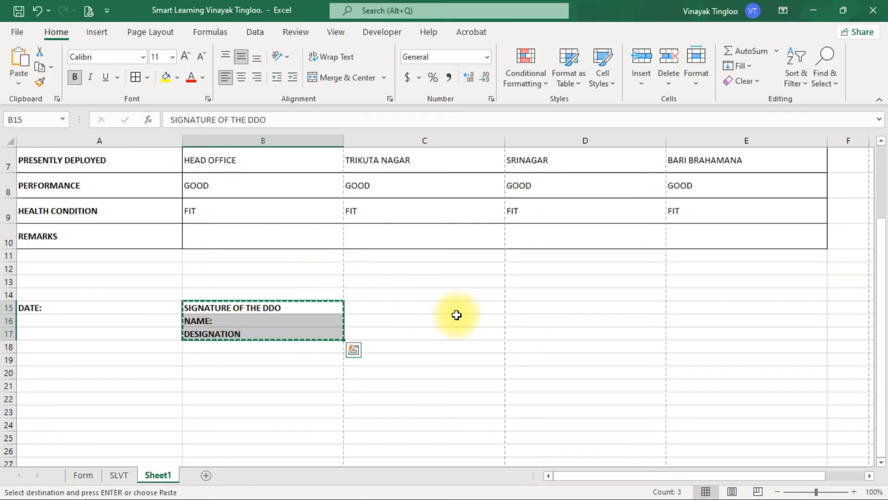
pyautogui.click(191, 214)
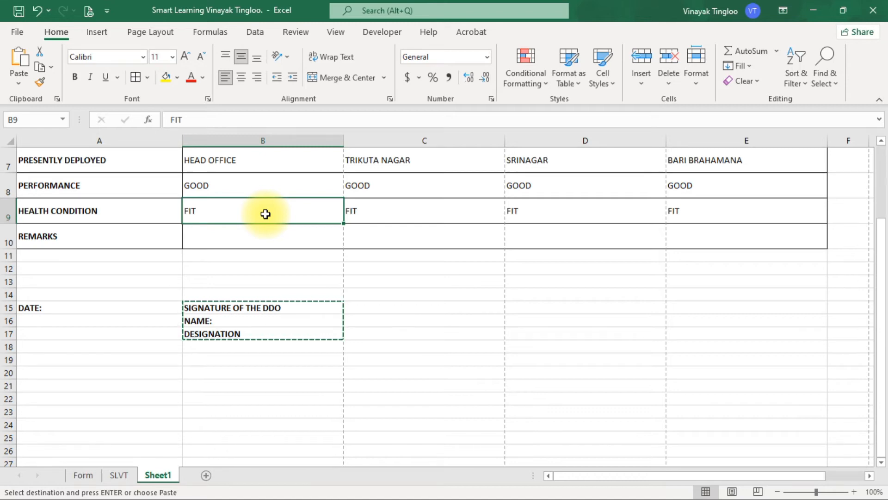
pyautogui.hotkey('ctrl', 'Right')
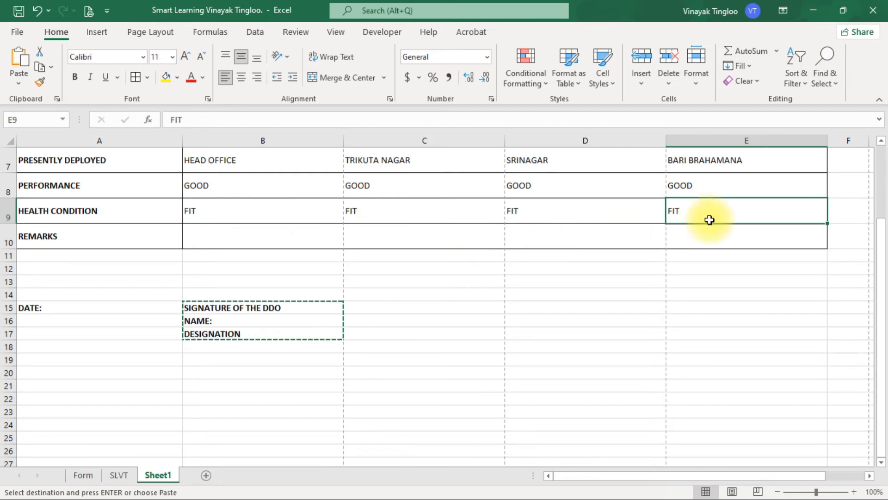
pyautogui.click(717, 307)
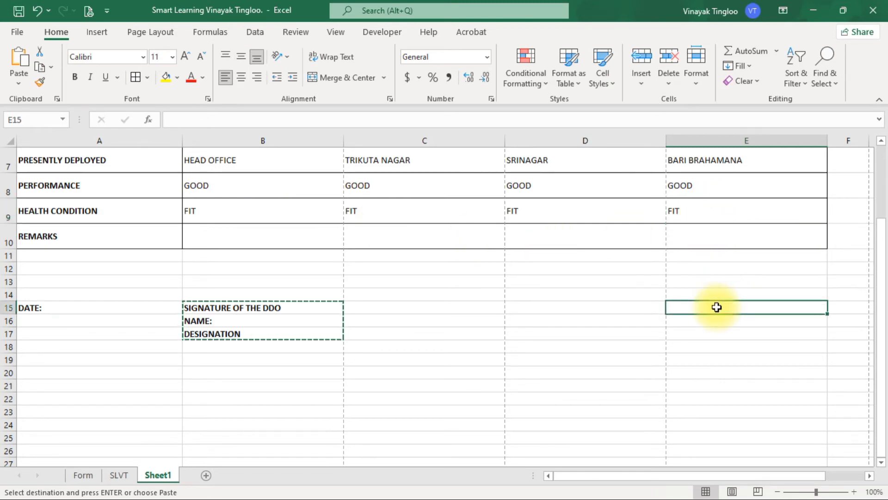
pyautogui.hotkey('shift', 'Down')
pyautogui.hotkey('shift', 'Down')
pyautogui.hotkey('shift', 'Left')
pyautogui.hotkey('shift', 'Left')
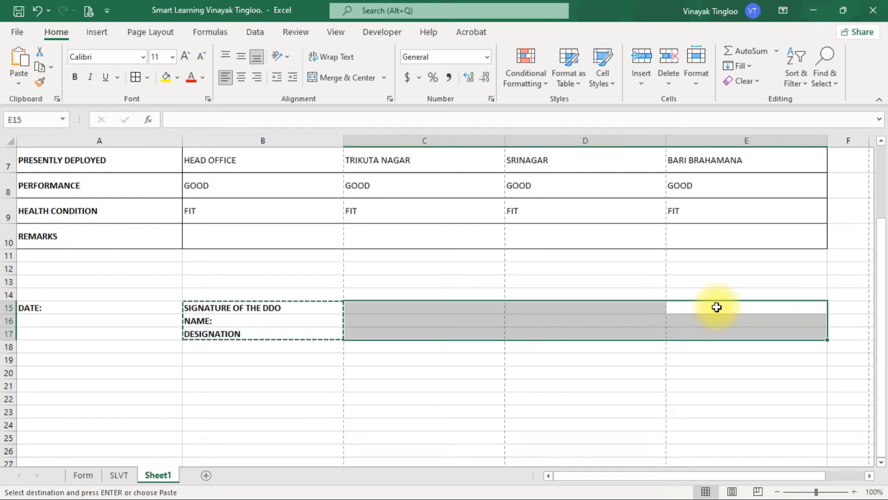
pyautogui.hotkey('ctrl', 'v')
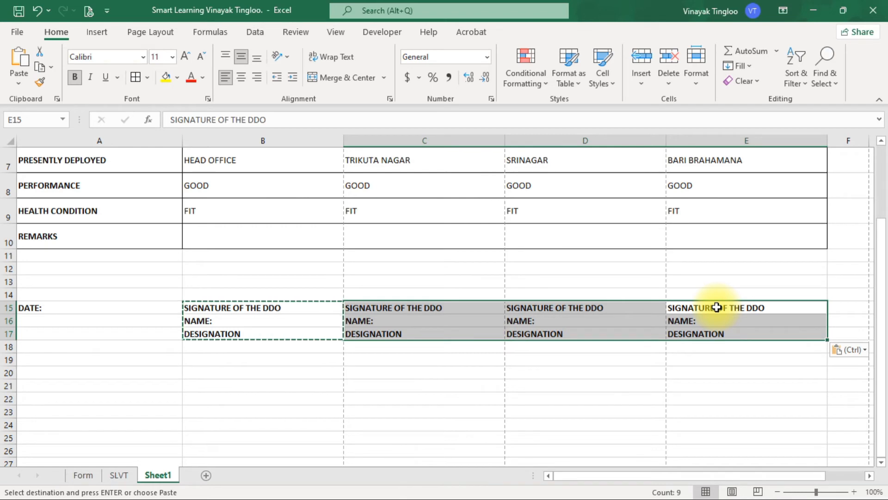
pyautogui.click(559, 289)
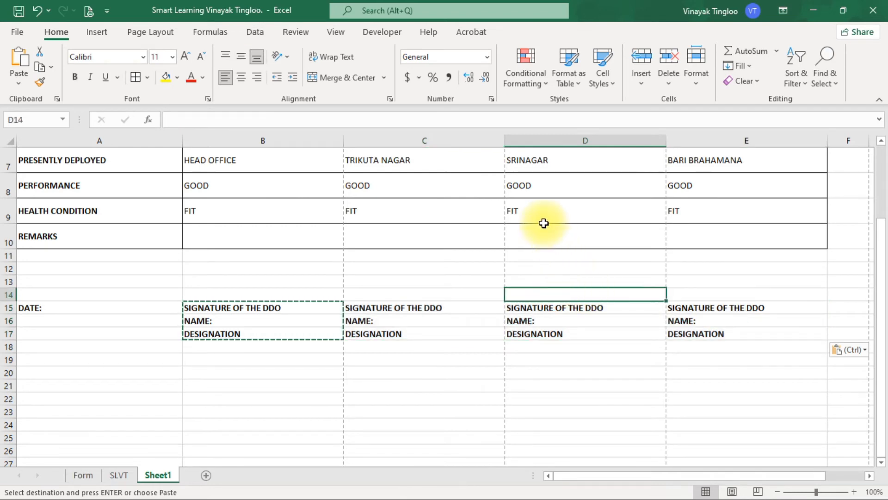
# Step: Go through all four pages in print preview to check that each employee's page carries the signature block
pyautogui.click(90, 11)
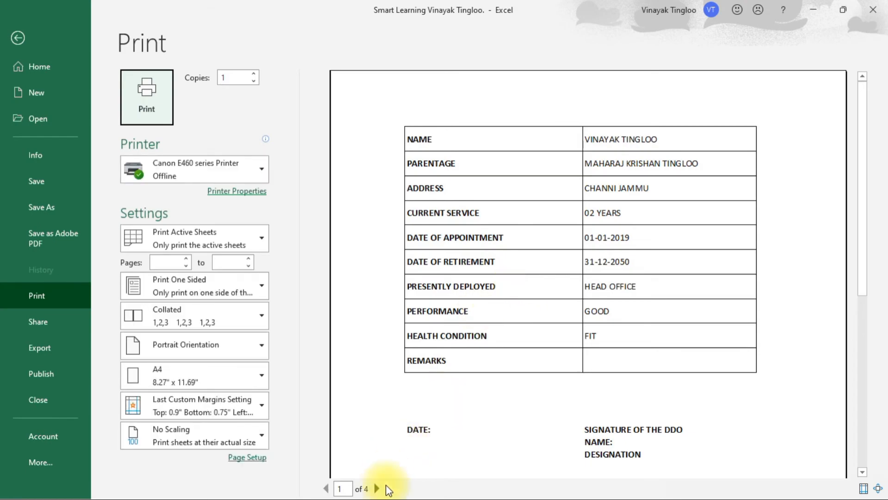
pyautogui.click(378, 488)
pyautogui.click(378, 488)
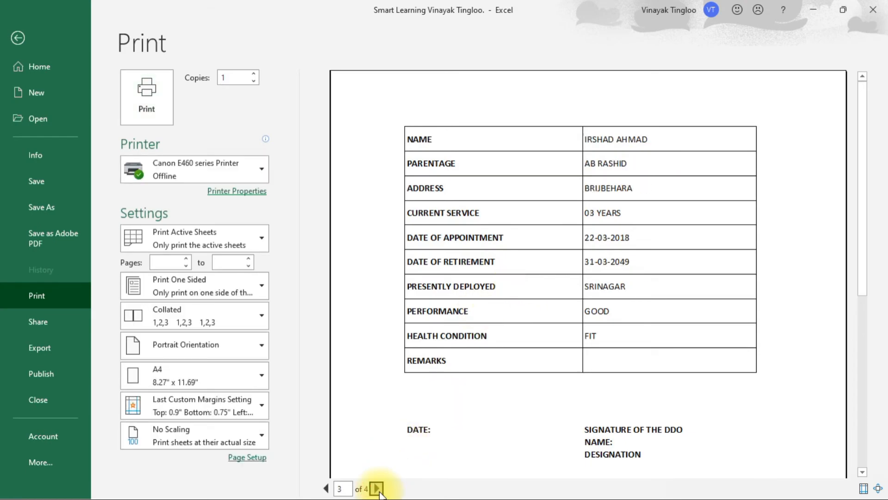
pyautogui.click(377, 489)
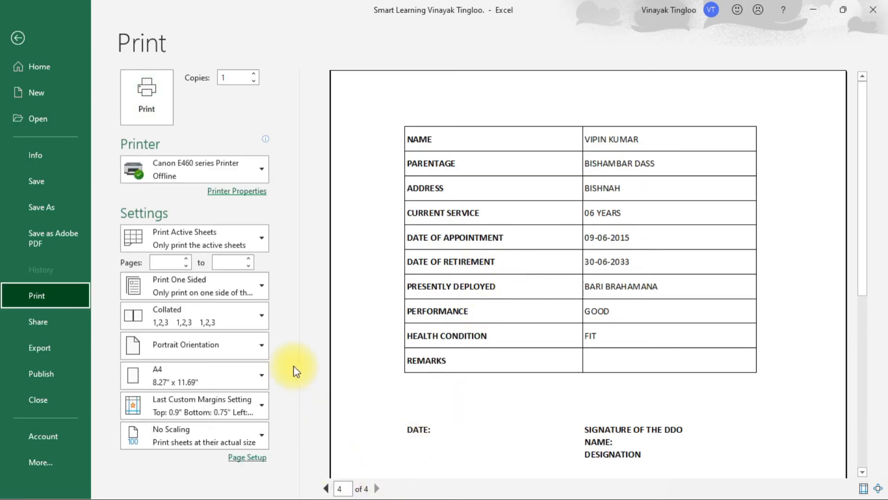
pyautogui.click(18, 37)
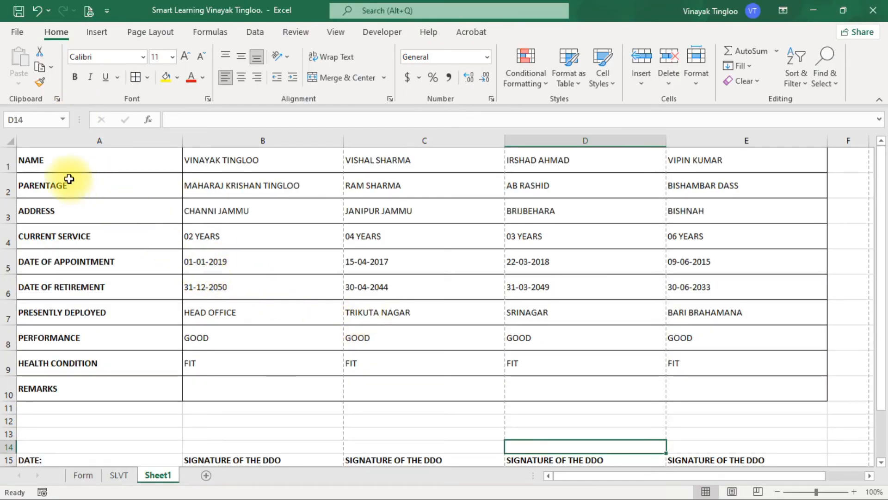
# Step: Insert a blank row above the NAME row of the table
pyautogui.rightClick(5, 161)
pyautogui.click(42, 266)
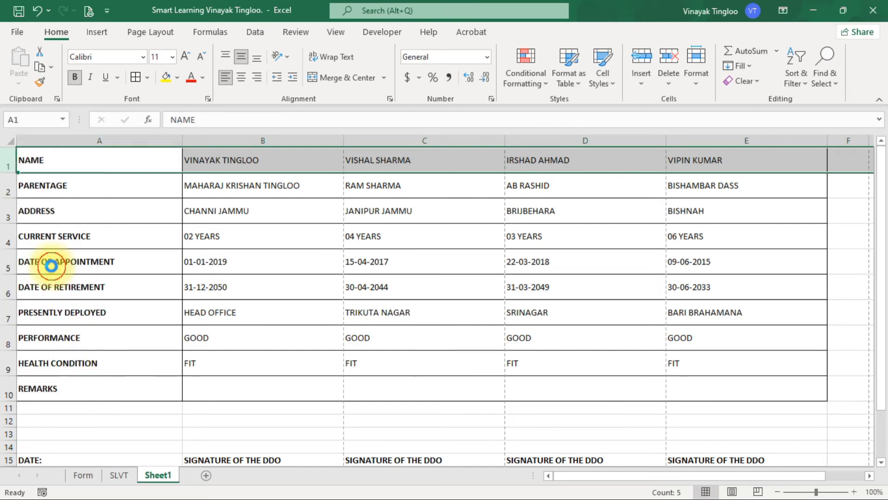
pyautogui.click(263, 265)
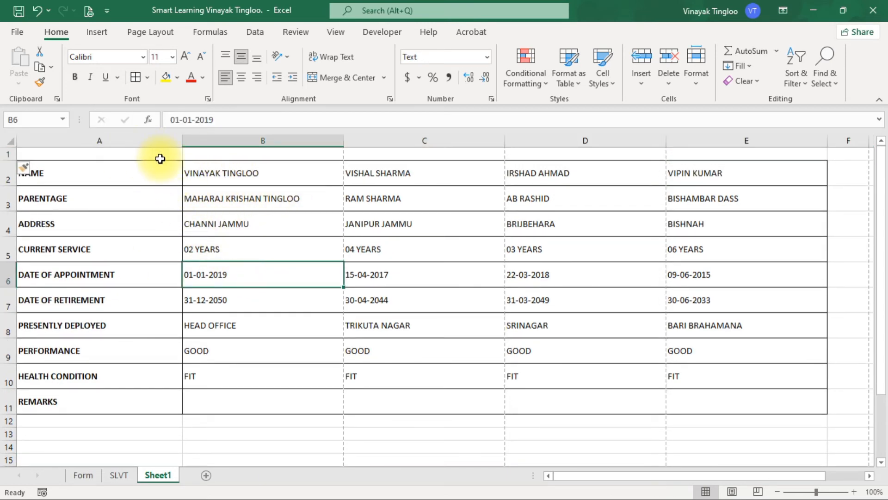
pyautogui.click(134, 156)
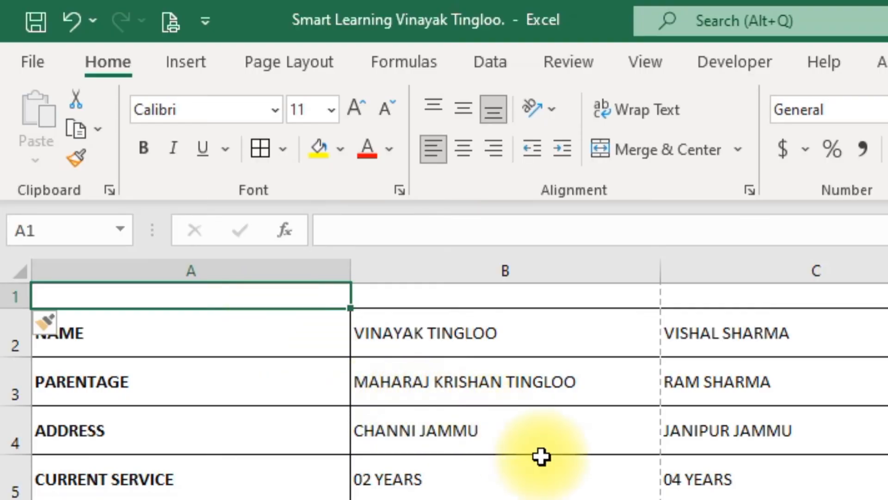
pyautogui.moveTo(248, 293); pyautogui.dragTo(886, 296)
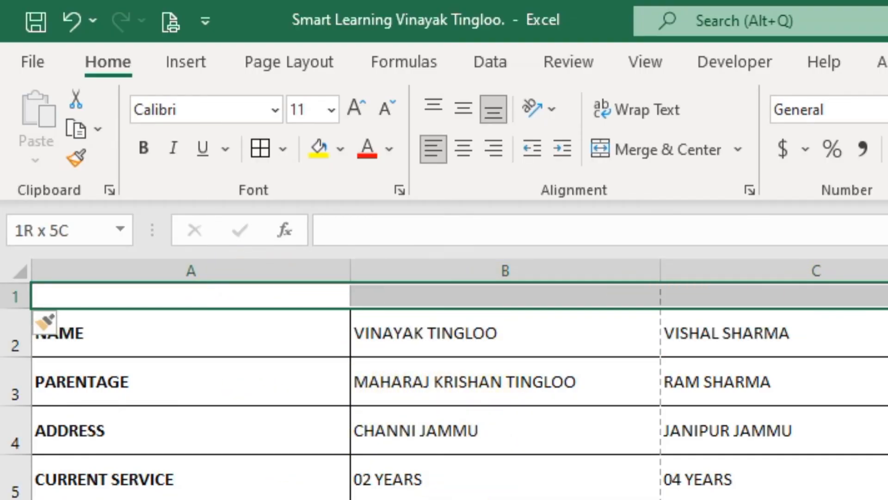
pyautogui.click(587, 486)
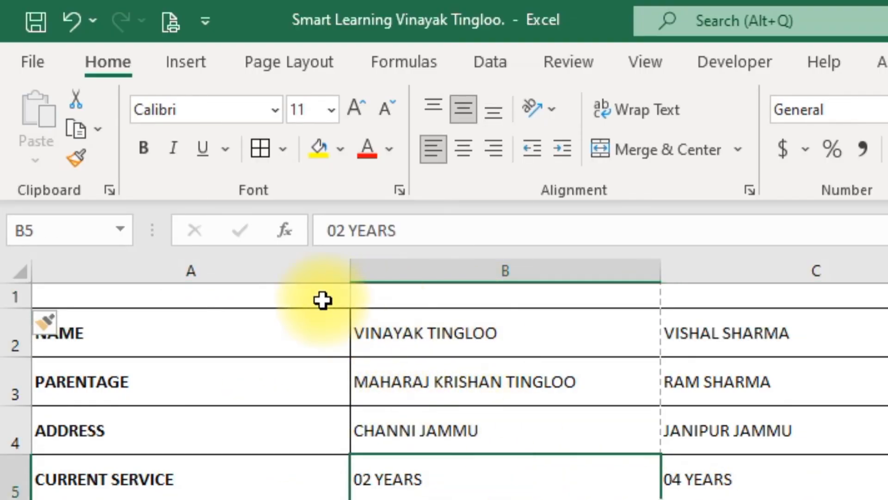
pyautogui.moveTo(323, 300); pyautogui.dragTo(448, 292)
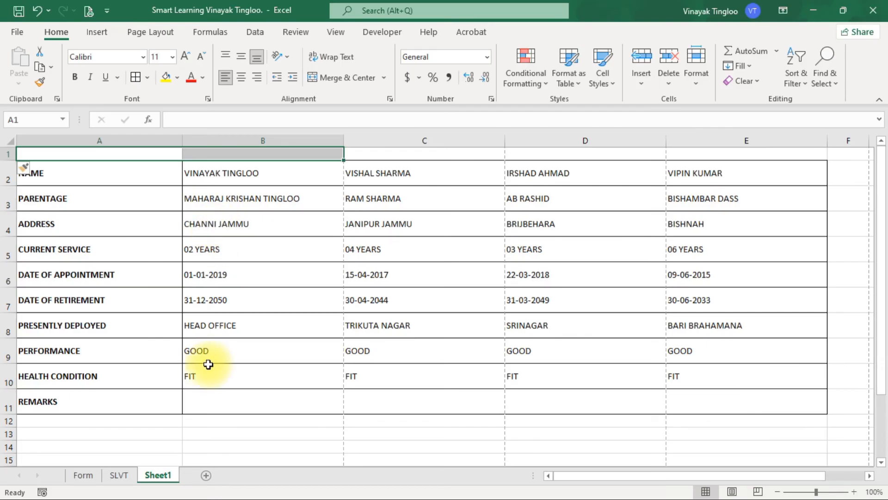
pyautogui.click(310, 318)
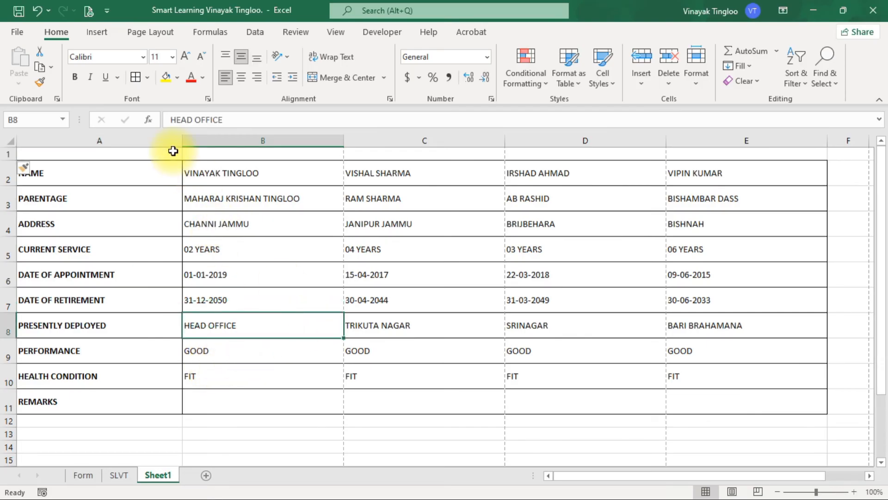
pyautogui.moveTo(173, 151); pyautogui.dragTo(371, 155)
pyautogui.click(277, 249)
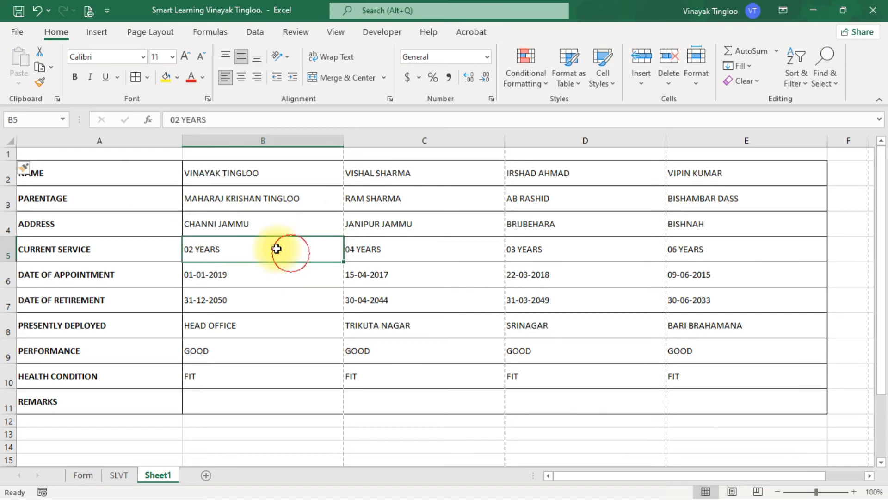
# Step: Merge and center cells A1:B1 and enter the heading Annexure "A" in the merged cell
pyautogui.moveTo(135, 154); pyautogui.dragTo(208, 151)
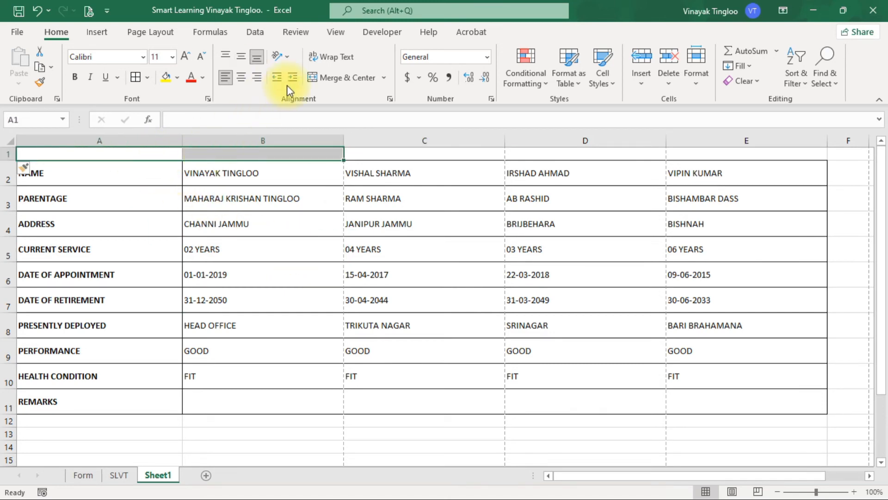
pyautogui.click(342, 77)
pyautogui.click(280, 220)
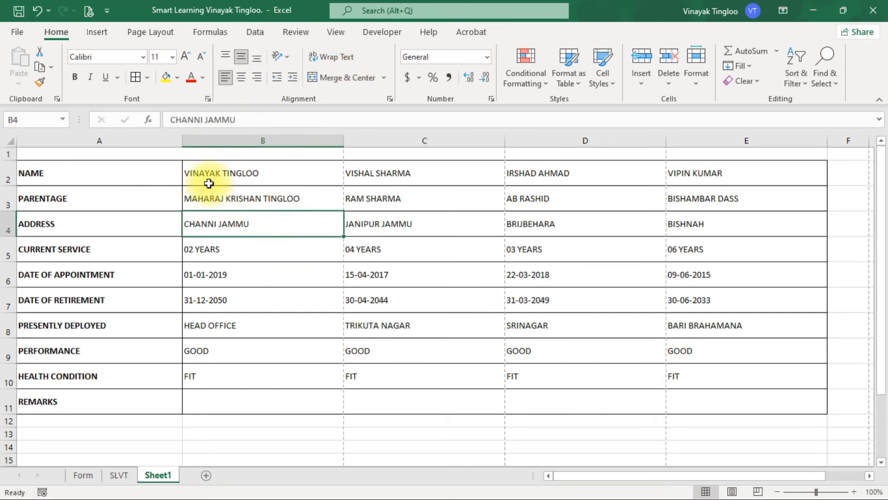
pyautogui.click(206, 153)
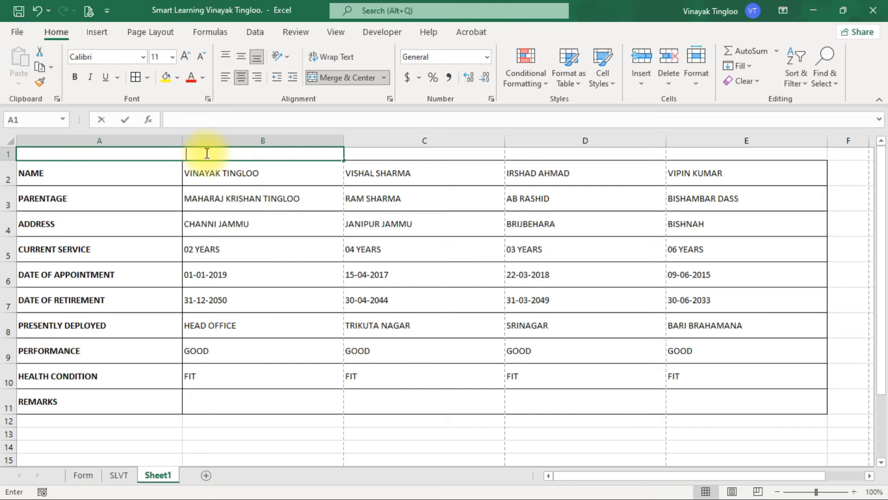
pyautogui.write('Annexure "A"')
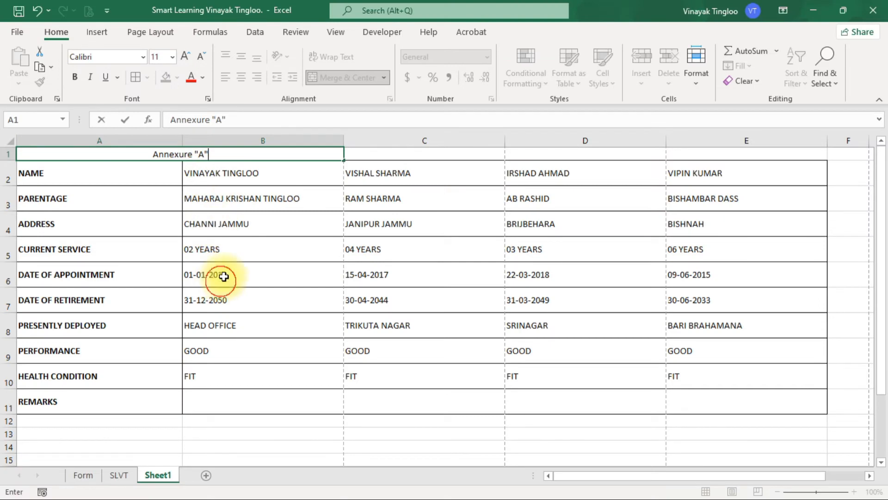
pyautogui.click(218, 276)
# Step: Align the Annexure "A" heading to the right and vertically to the middle, and check it in print preview
pyautogui.click(193, 154)
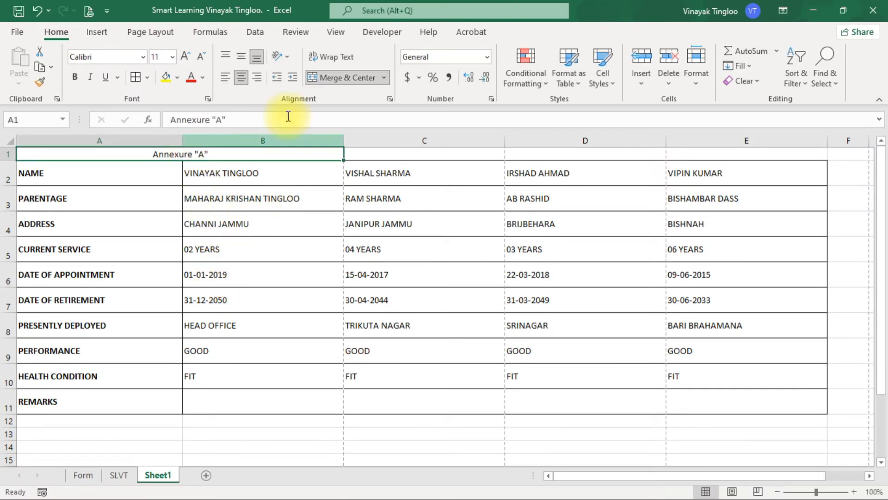
pyautogui.click(256, 78)
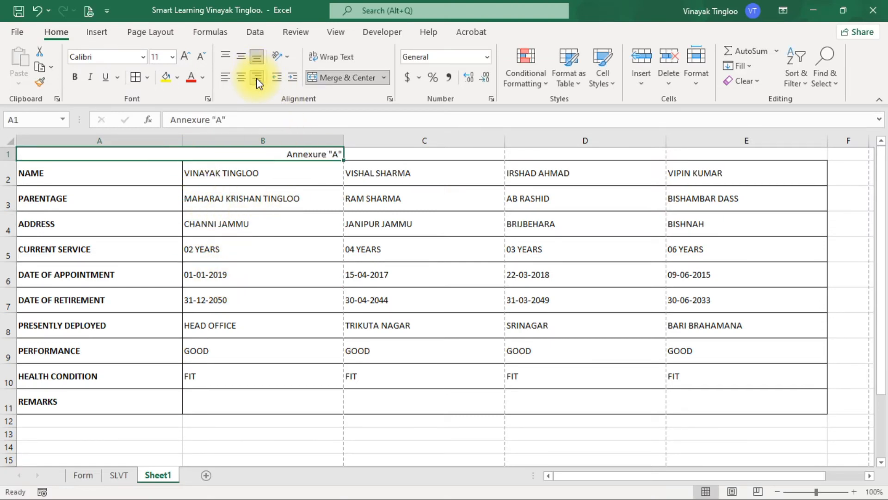
pyautogui.click(240, 57)
pyautogui.click(310, 227)
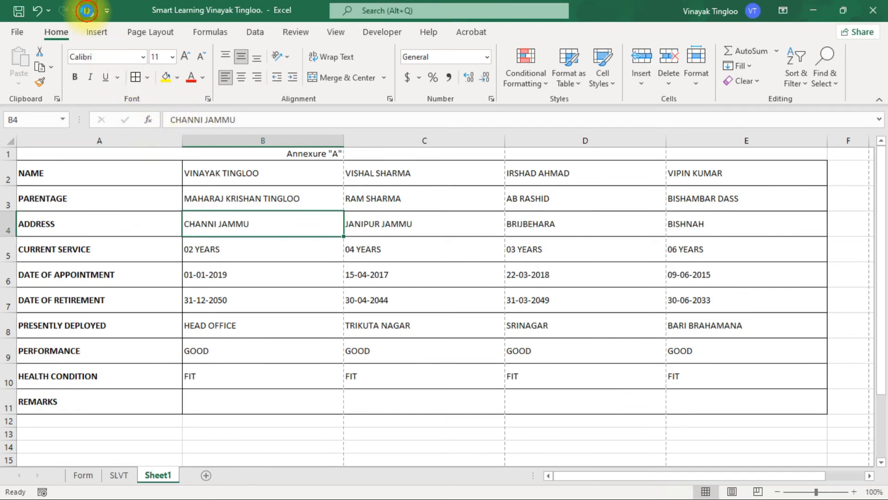
pyautogui.click(86, 11)
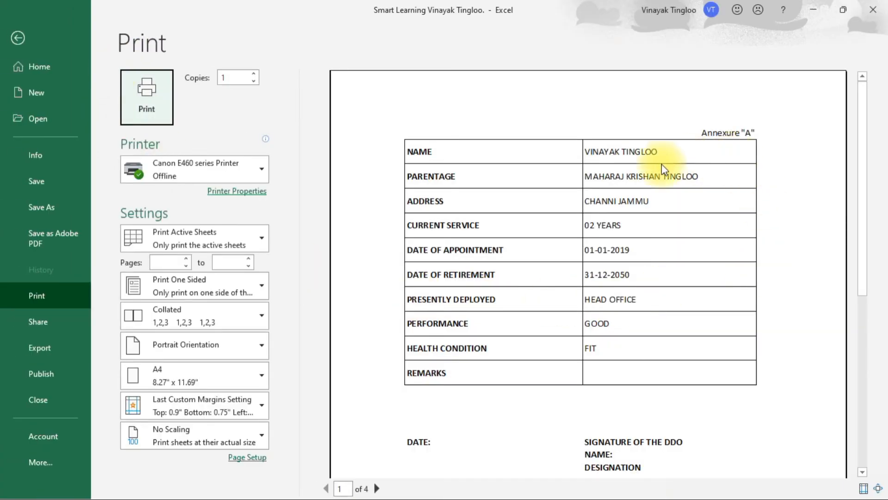
pyautogui.click(14, 39)
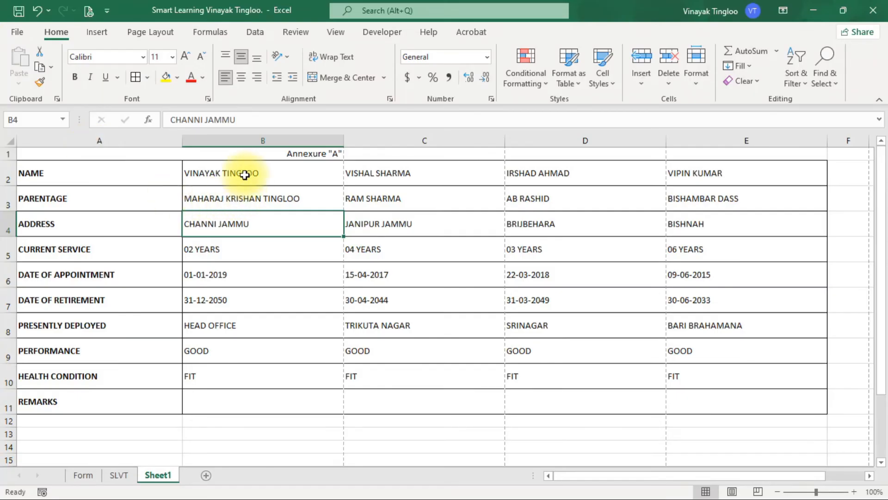
# Step: Apply all borders to A1:E11 so that the heading row is framed together with the table
pyautogui.click(239, 157)
pyautogui.hotkey('ctrl', 'shift', 'Right')
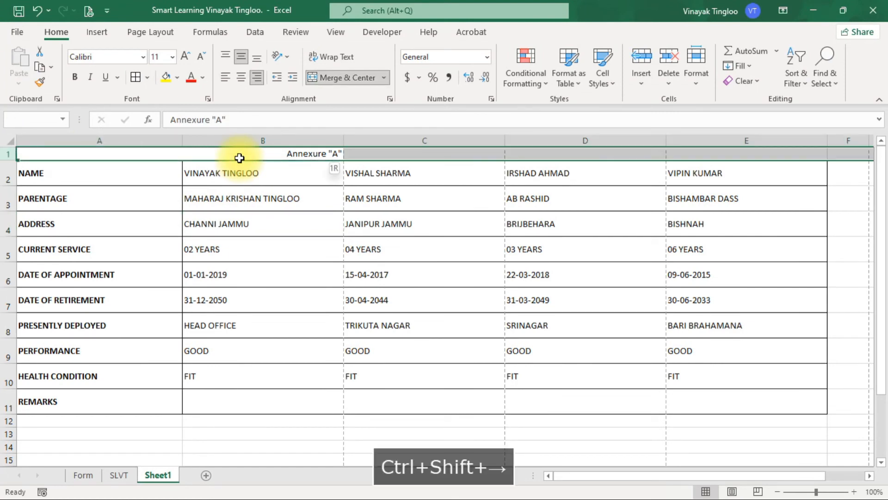
pyautogui.hotkey('ctrl', 'shift', 'Left')
pyautogui.hotkey('shift', 'Right')
pyautogui.hotkey('shift', 'Right')
pyautogui.hotkey('shift', 'Right')
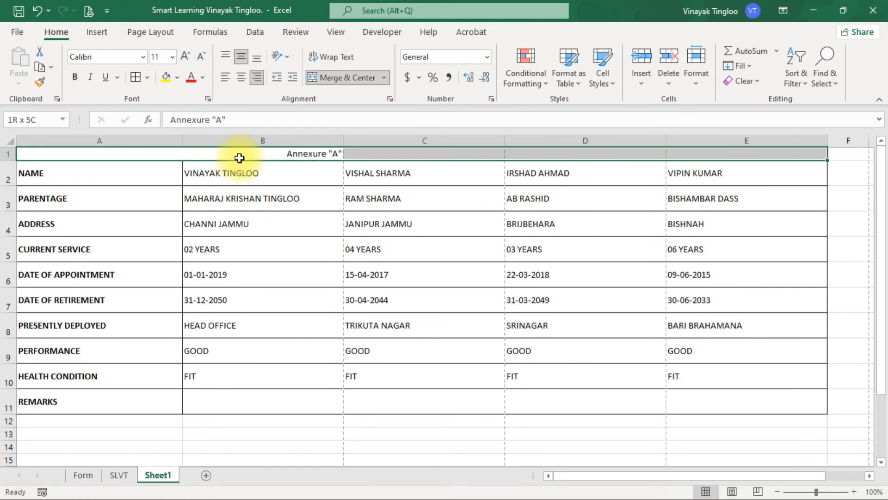
pyautogui.hotkey('ctrl', 'shift', 'Down')
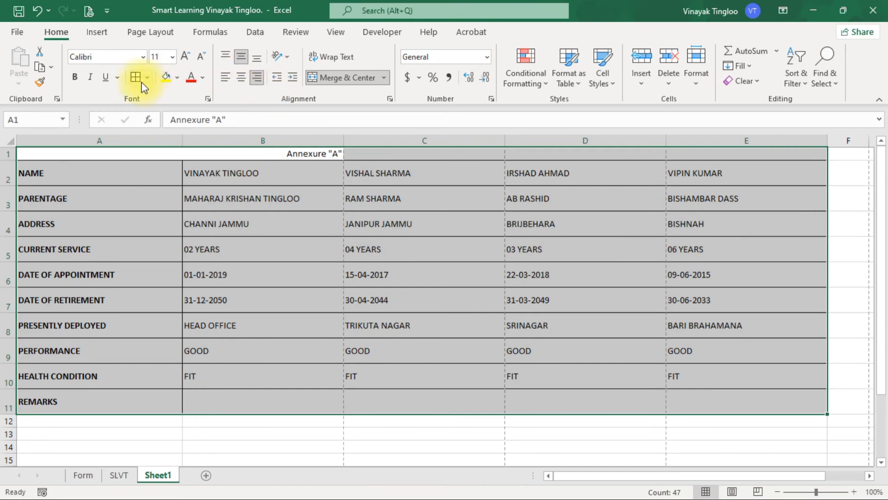
pyautogui.click(207, 254)
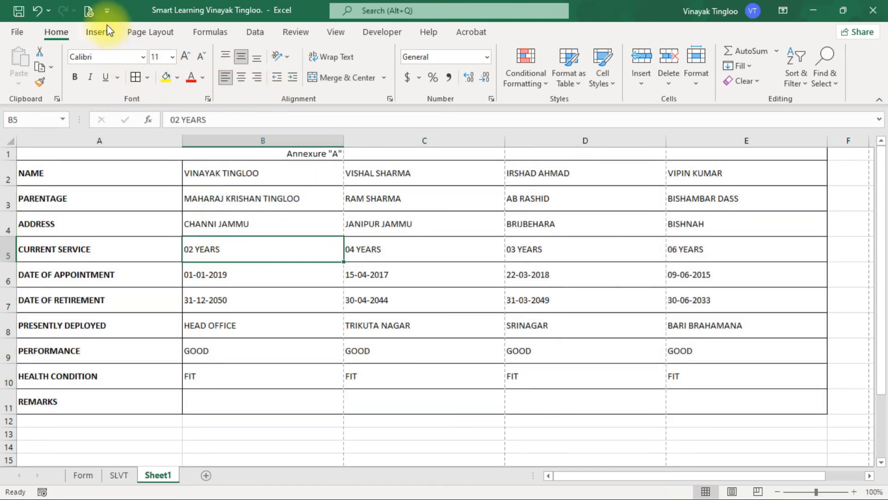
# Step: Page through the print preview to check the bordered heading row on each employee's page
pyautogui.click(89, 11)
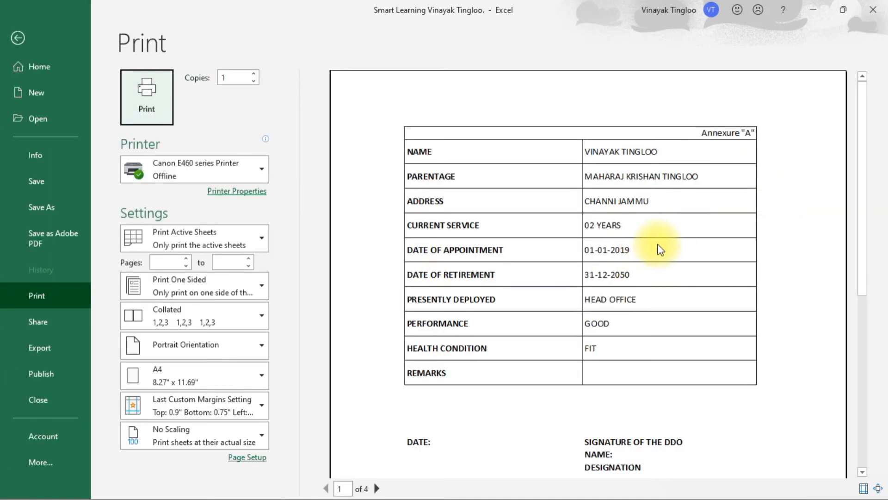
pyautogui.click(378, 489)
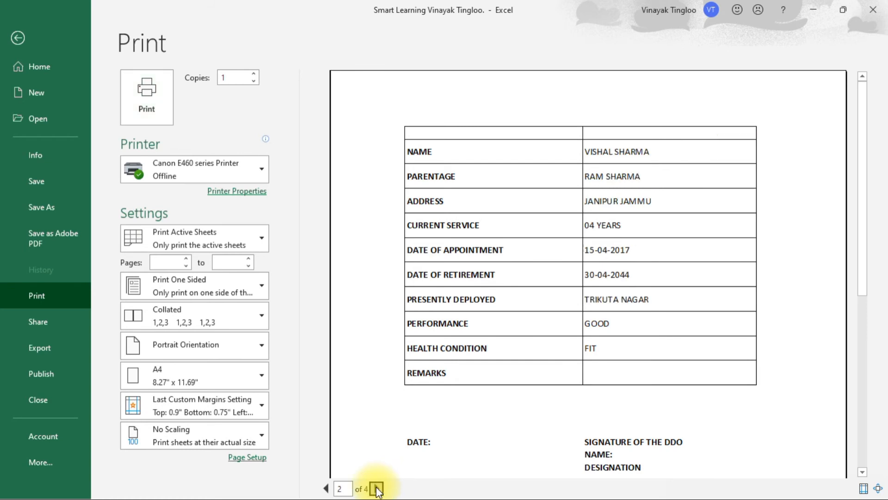
pyautogui.click(377, 489)
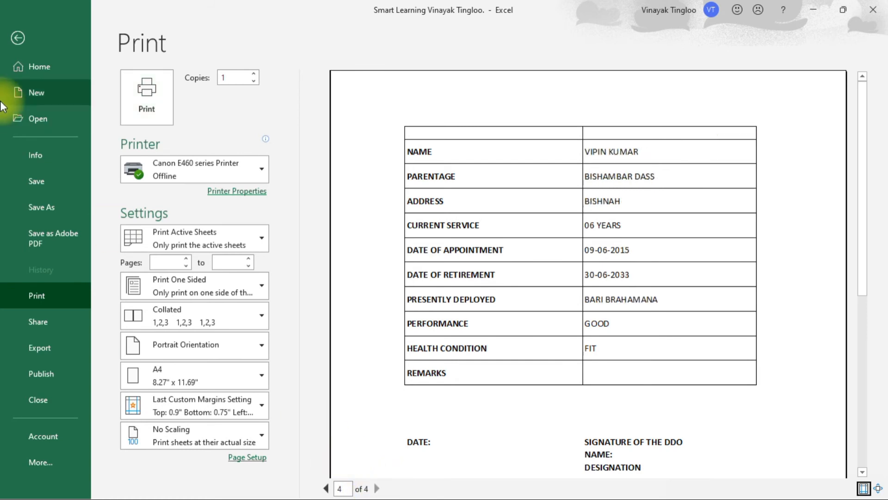
# Step: Delete the Annexure "A" heading text from the merged cell A1:B1 above the table
pyautogui.click(18, 38)
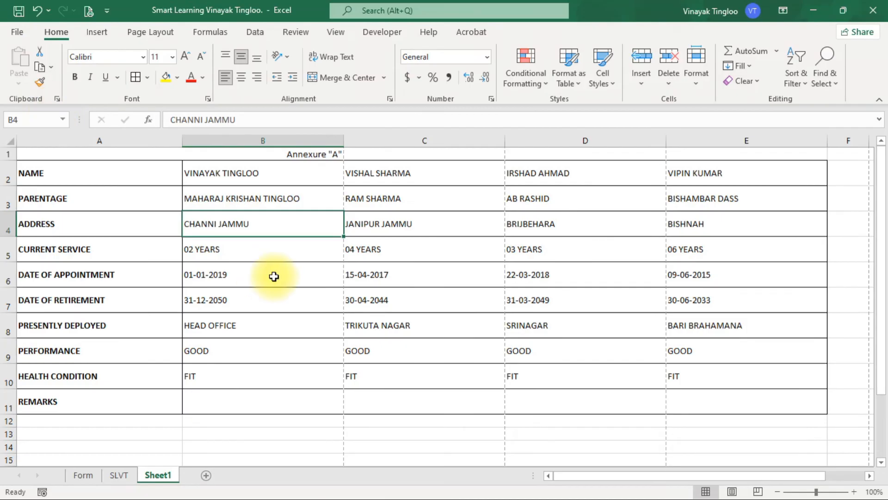
pyautogui.click(272, 276)
pyautogui.click(308, 155)
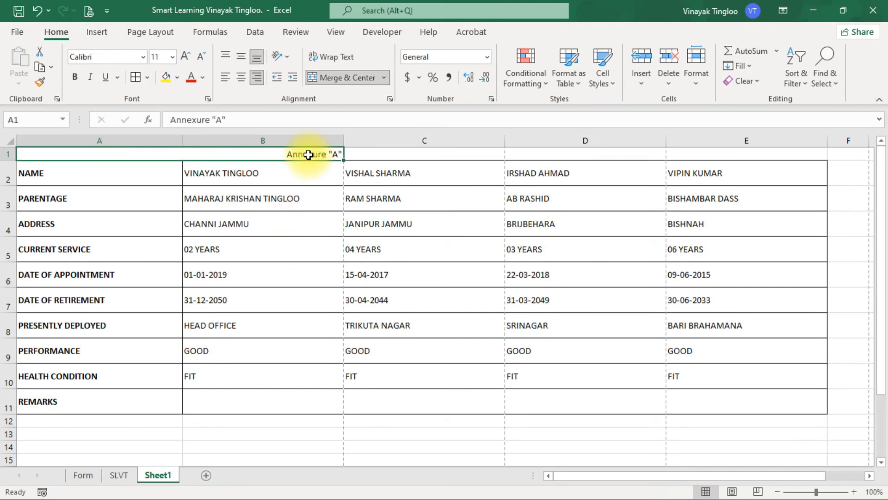
pyautogui.press('Delete')
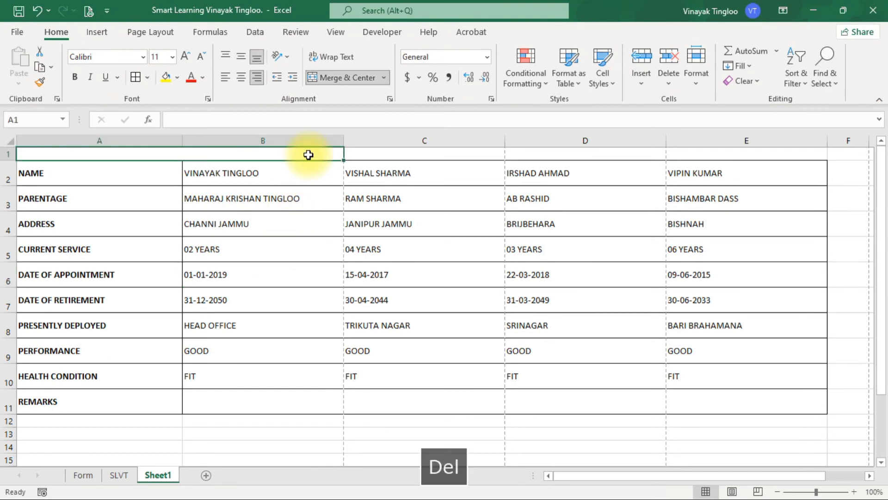
pyautogui.click(232, 165)
pyautogui.click(220, 155)
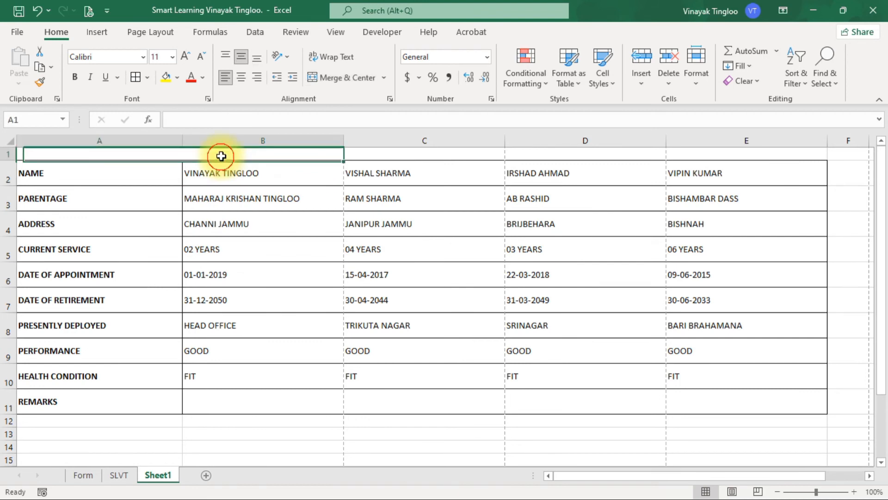
pyautogui.moveTo(388, 157); pyautogui.dragTo(725, 161)
pyautogui.click(631, 276)
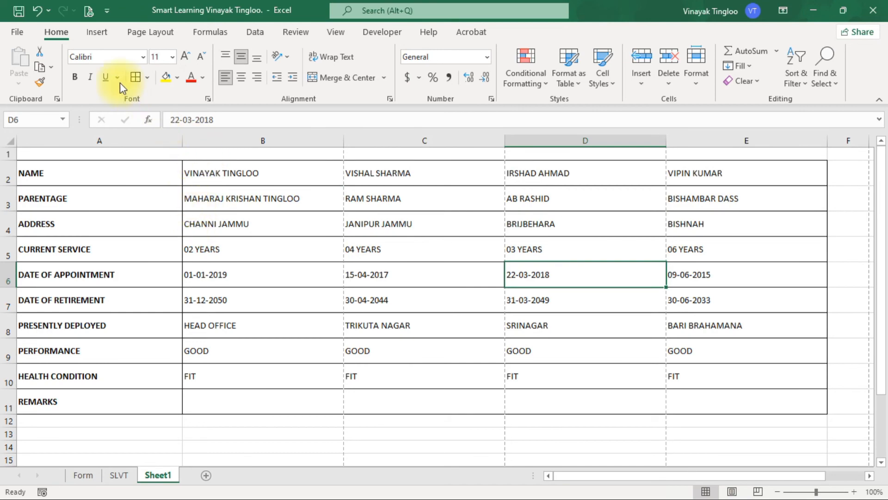
# Step: Add a custom page header with the text Annexure "A" in its right section
pyautogui.click(87, 11)
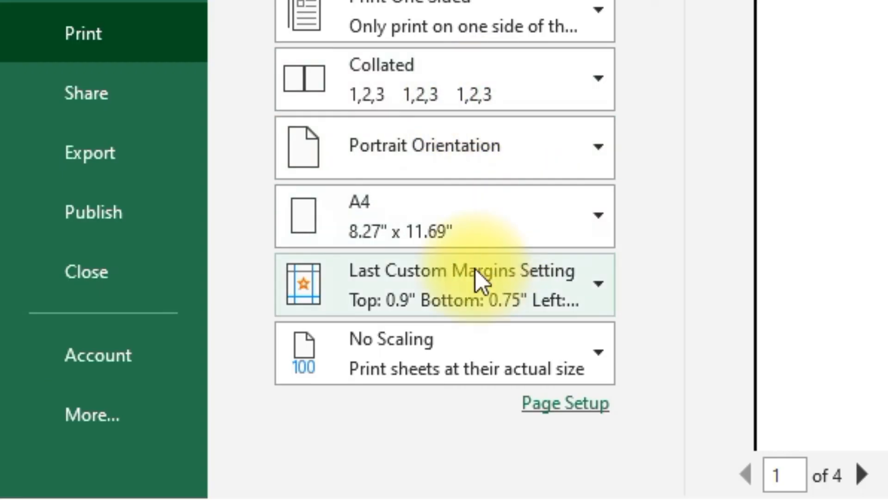
pyautogui.click(404, 309)
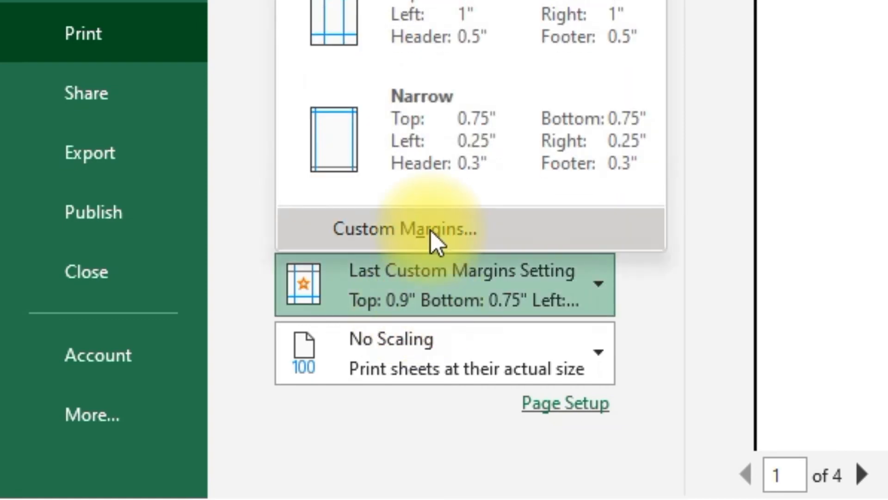
pyautogui.click(431, 231)
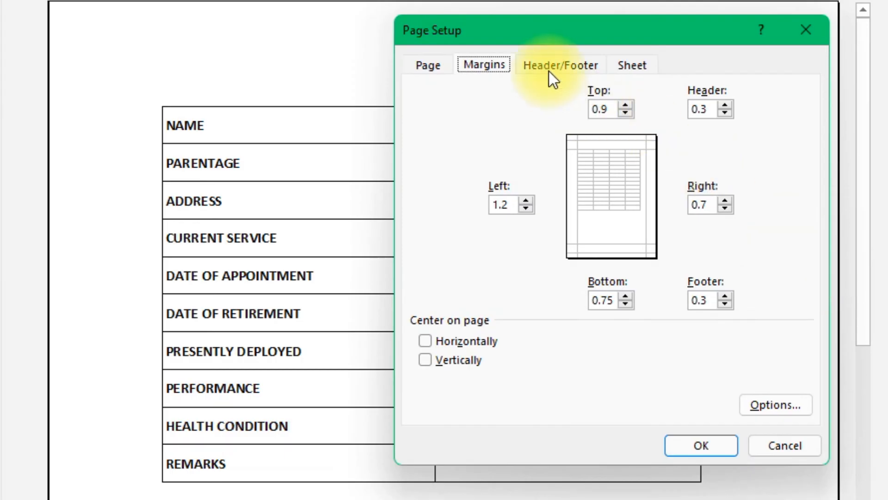
pyautogui.click(556, 67)
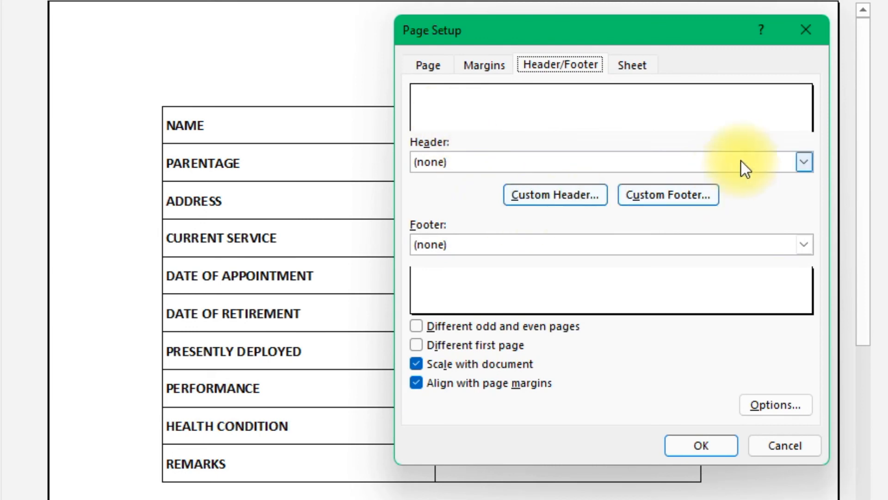
pyautogui.click(557, 204)
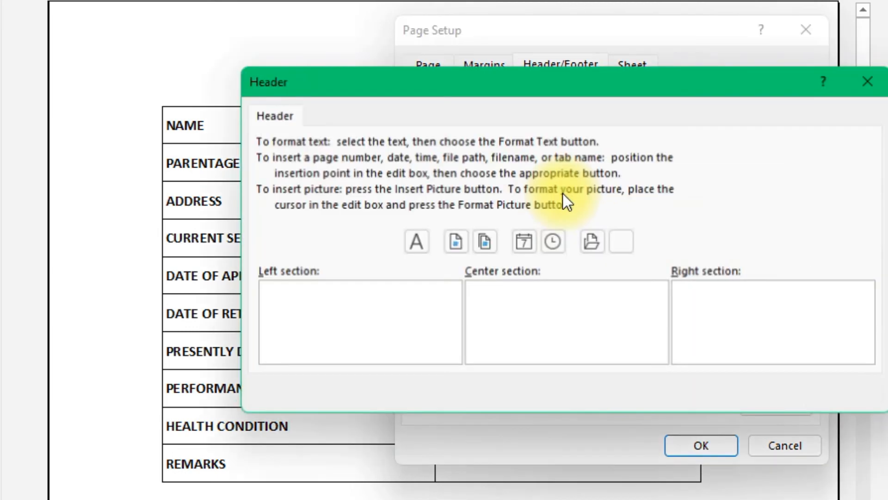
pyautogui.click(742, 316)
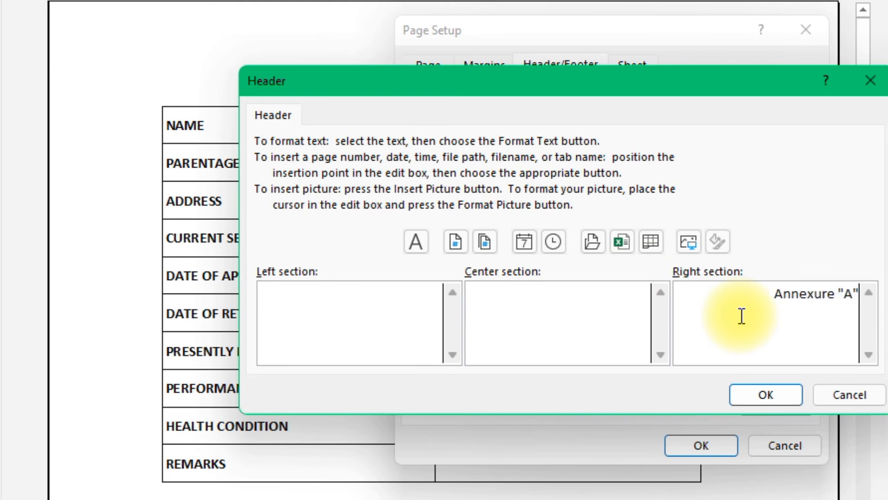
pyautogui.click(785, 399)
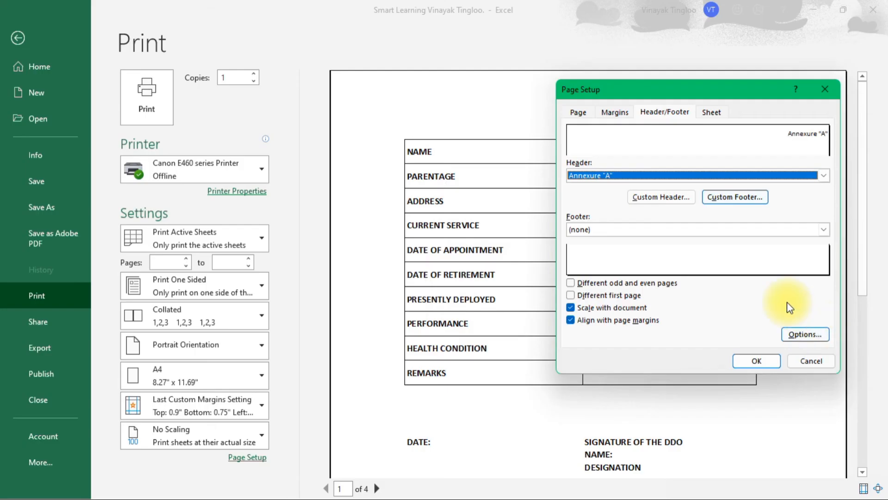
pyautogui.click(754, 361)
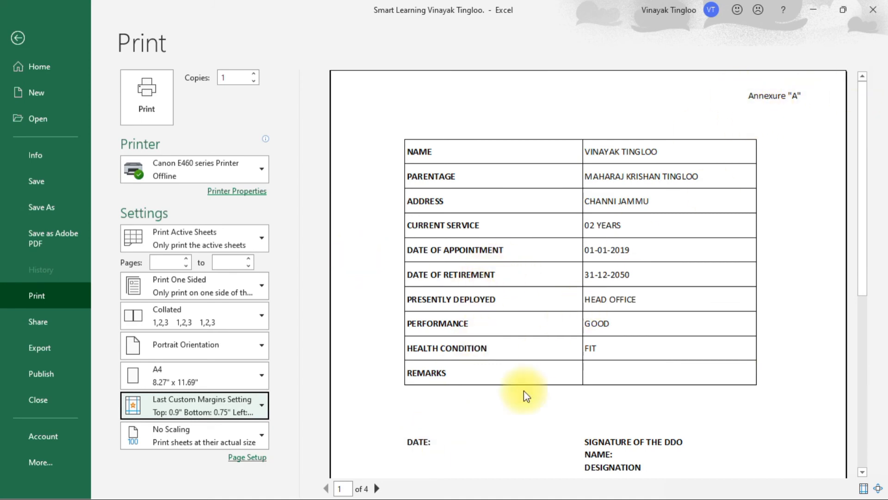
# Step: Page through the print preview to check the page header on each employee's page
pyautogui.click(379, 489)
pyautogui.click(379, 490)
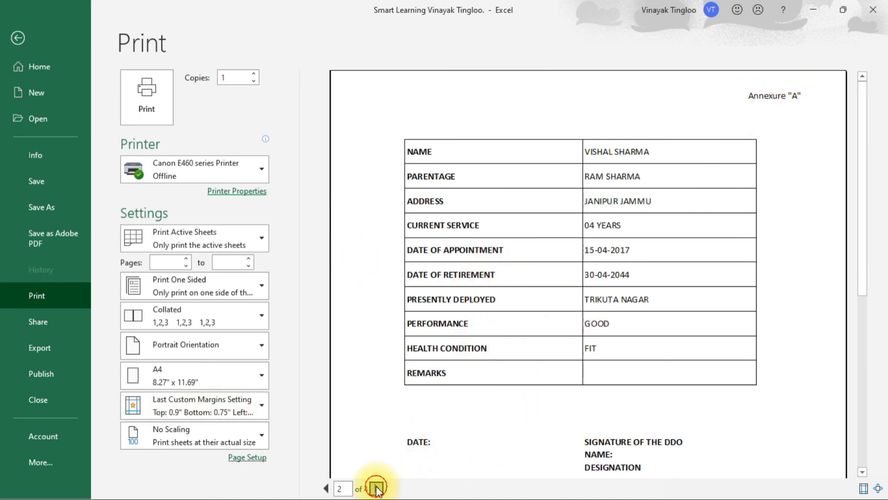
pyautogui.click(379, 489)
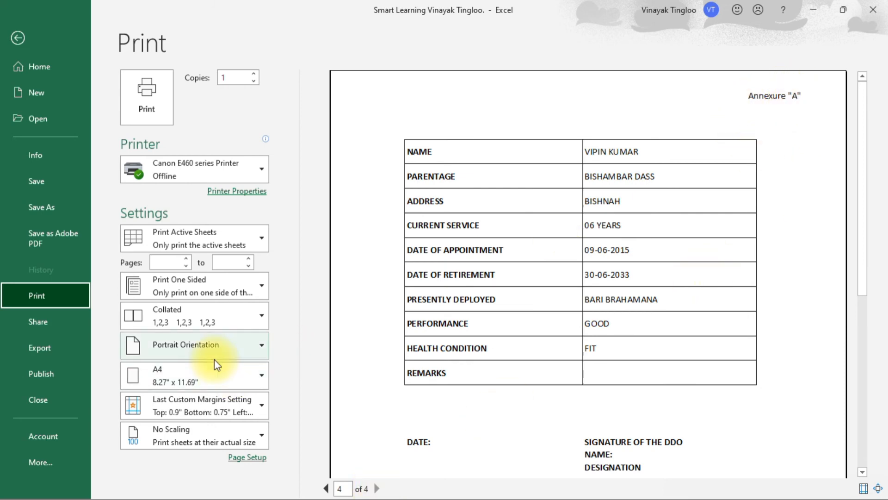
# Step: Set the top page margin to 0.75 inch through the custom margins
pyautogui.click(234, 402)
pyautogui.click(205, 383)
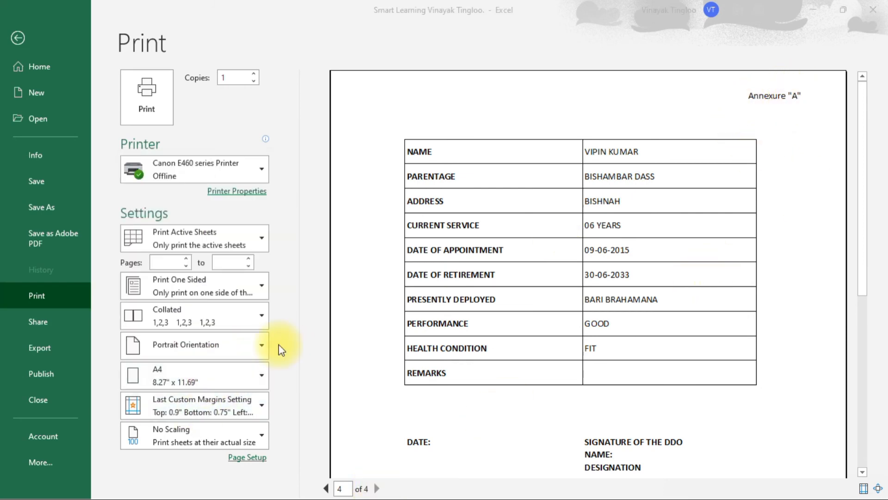
pyautogui.doubleClick(696, 142)
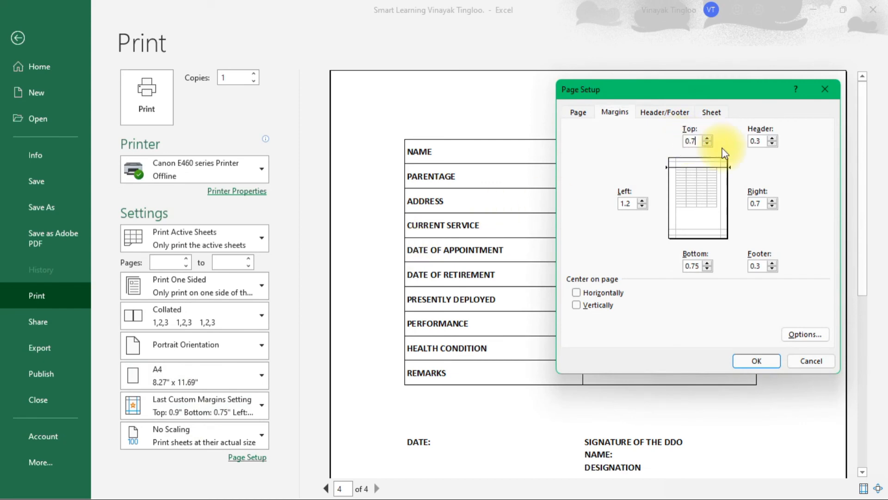
pyautogui.press('Return')
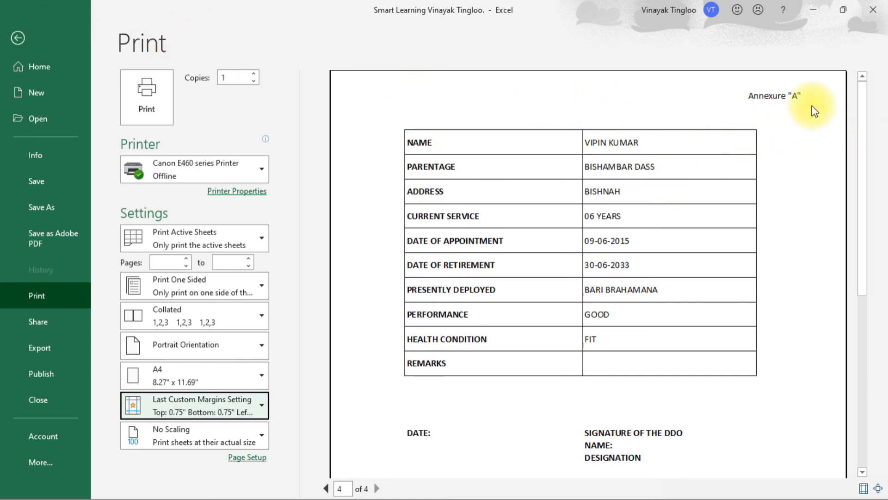
# Step: Widen employee columns B through E together by the same amount
pyautogui.click(17, 39)
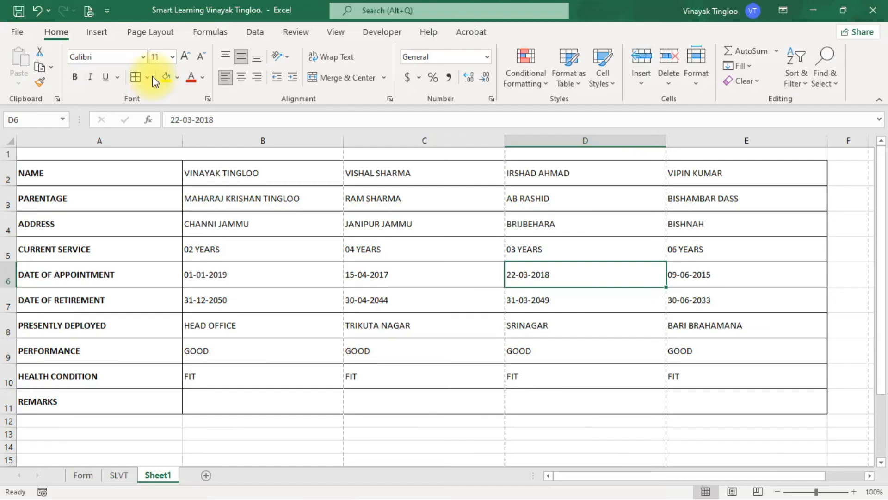
pyautogui.click(243, 134)
pyautogui.click(203, 174)
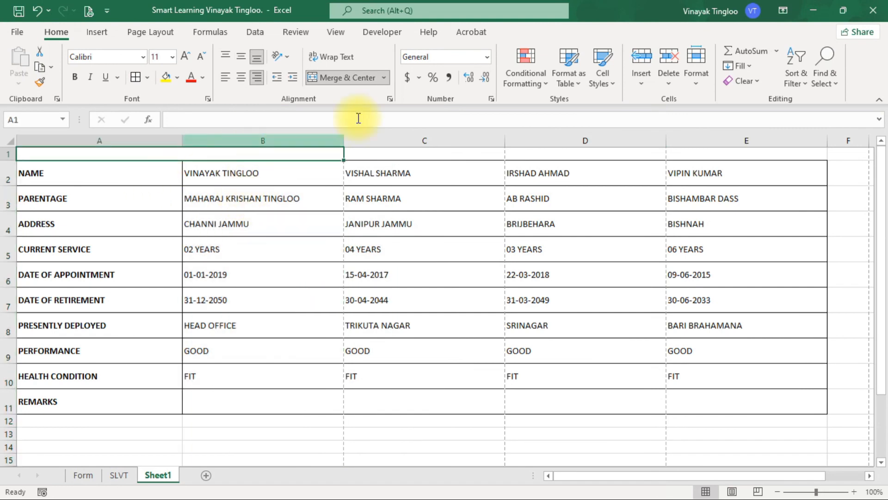
pyautogui.click(265, 273)
pyautogui.click(268, 139)
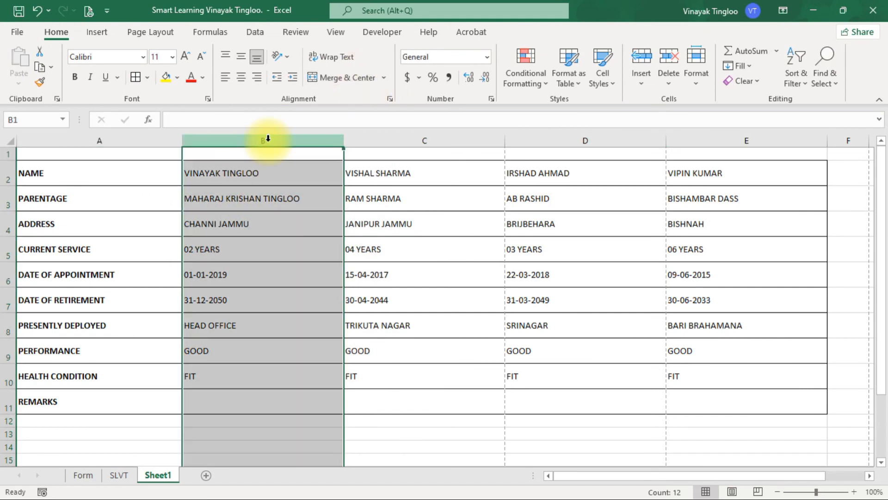
pyautogui.hotkey('ctrl', 'shift', 'Right')
pyautogui.hotkey('ctrl', 'shift', 'Left')
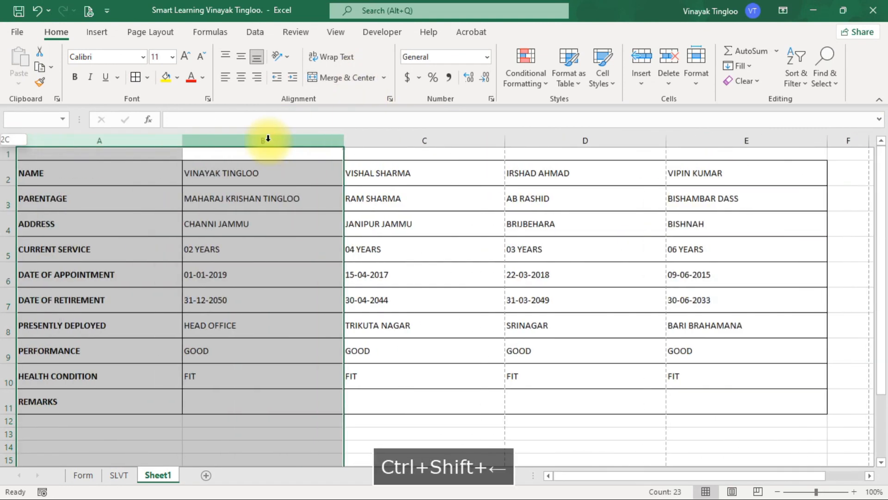
pyautogui.hotkey('shift', 'Right')
pyautogui.hotkey('shift', 'Right')
pyautogui.hotkey('shift', 'Right')
pyautogui.hotkey('shift', 'Right')
pyautogui.hotkey('shift', 'Right')
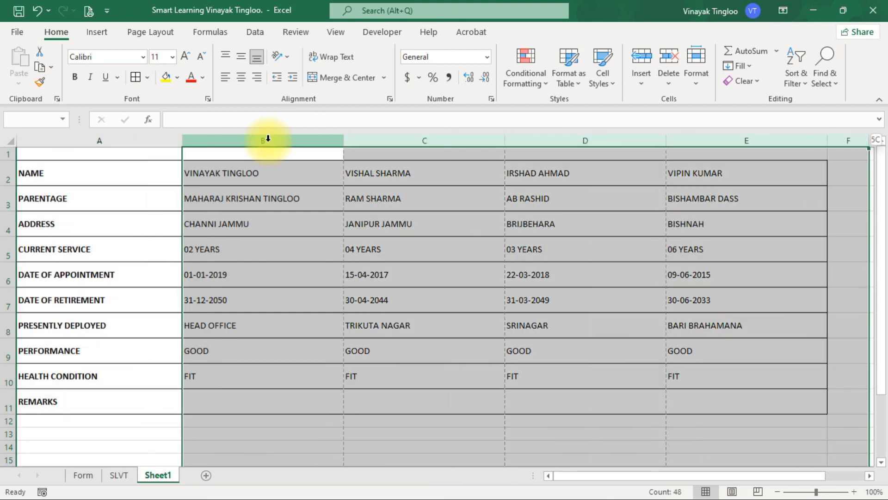
pyautogui.hotkey('shift', 'Left')
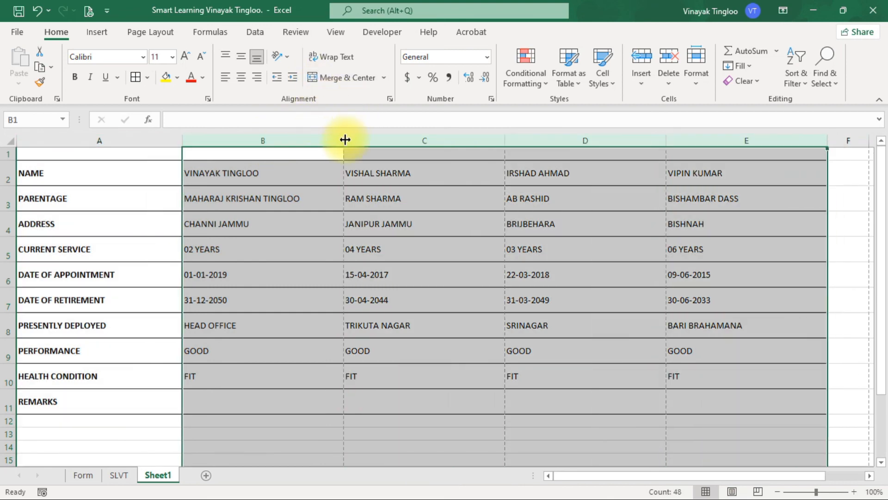
pyautogui.moveTo(346, 139); pyautogui.dragTo(418, 138)
# Step: Check the widened columns and the page header on every employee's page in print preview
pyautogui.moveTo(127, 155); pyautogui.dragTo(196, 153)
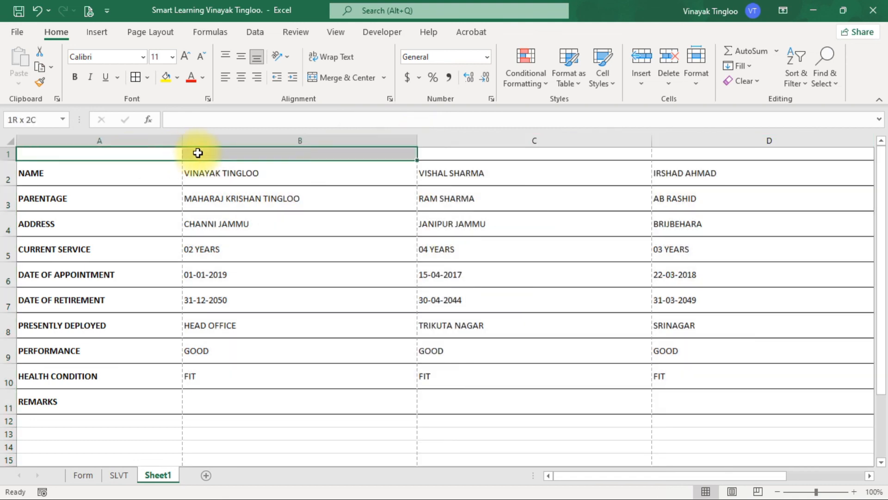
pyautogui.click(296, 268)
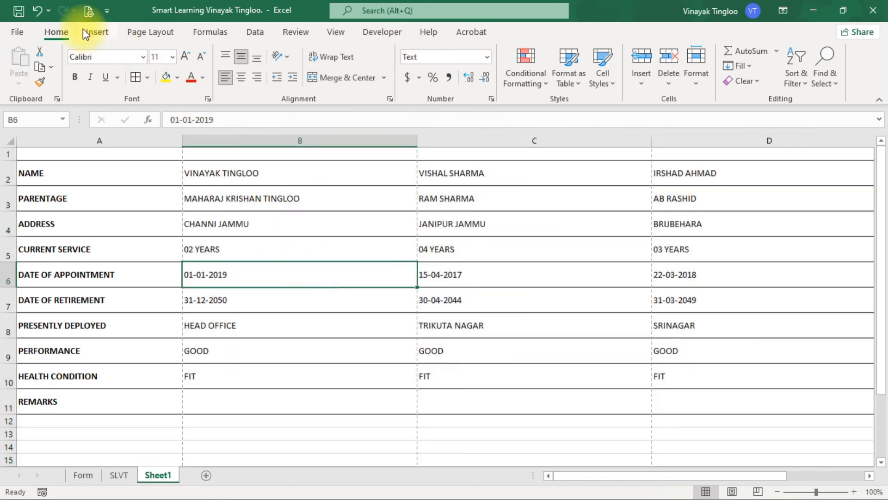
pyautogui.click(88, 11)
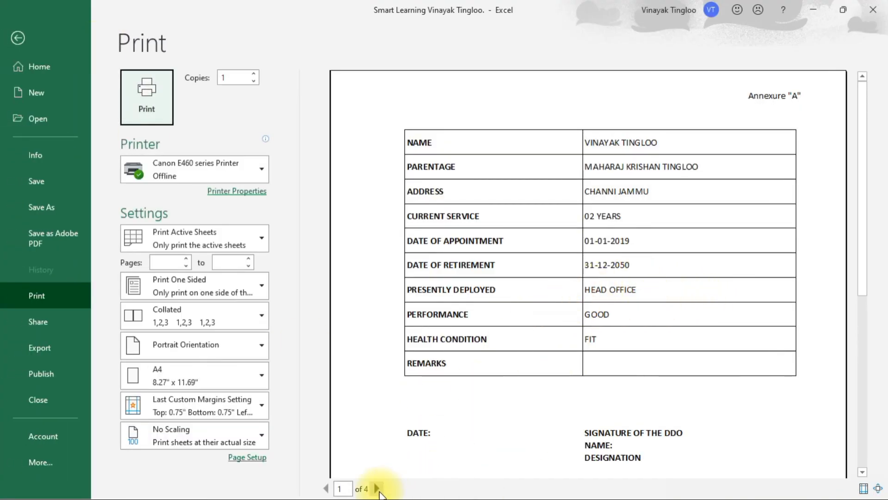
pyautogui.click(378, 489)
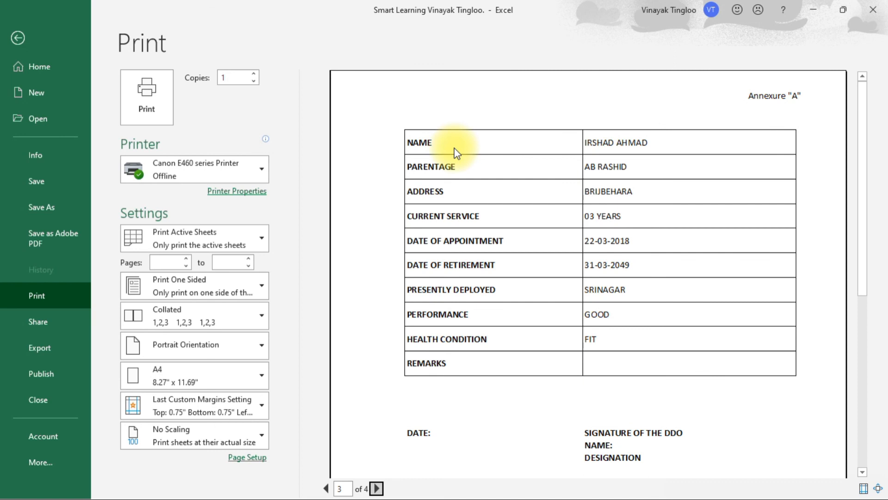
pyautogui.click(377, 488)
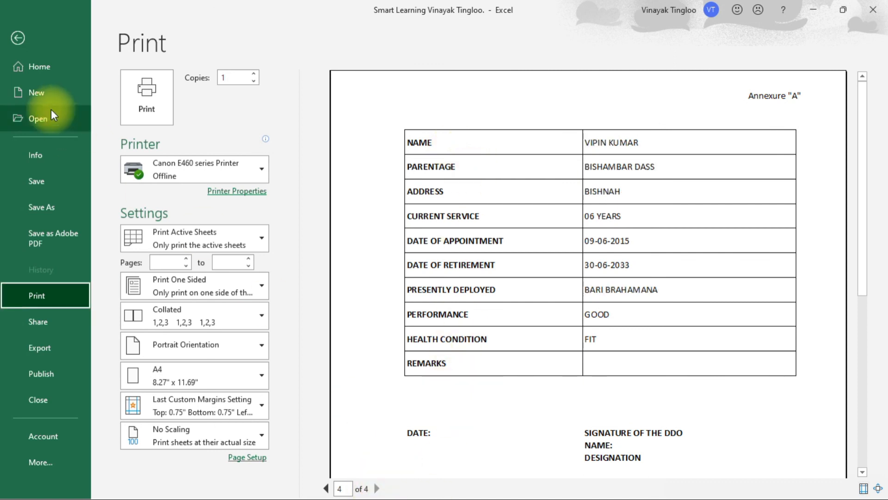
# Step: Return to the sheet, zoom it out to 85%, and minimize the workbook window
pyautogui.click(18, 37)
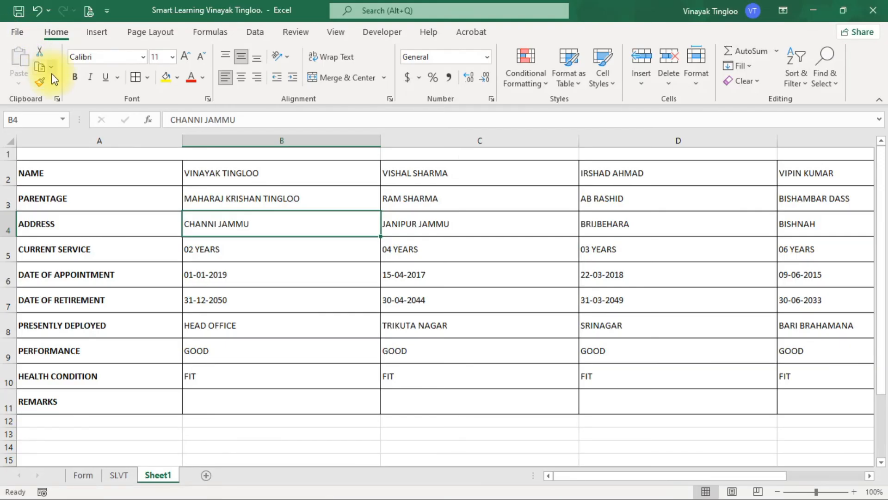
pyautogui.scroll(-1, 468, 303)
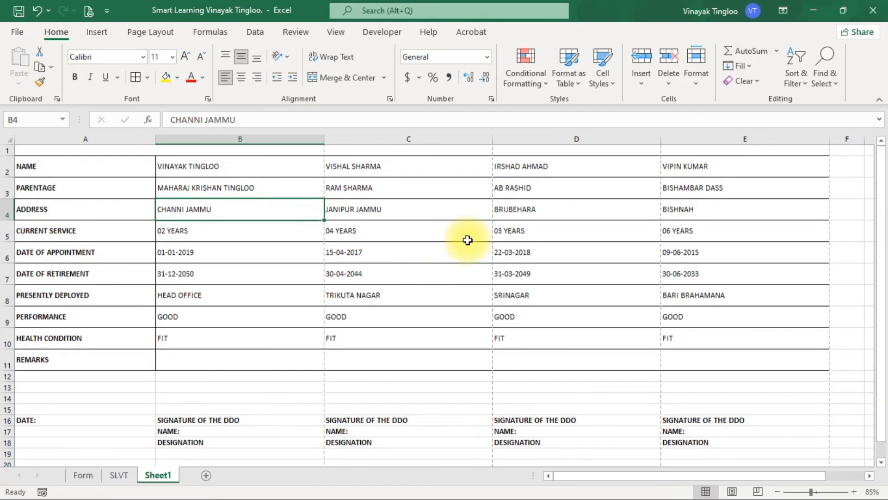
pyautogui.click(813, 10)
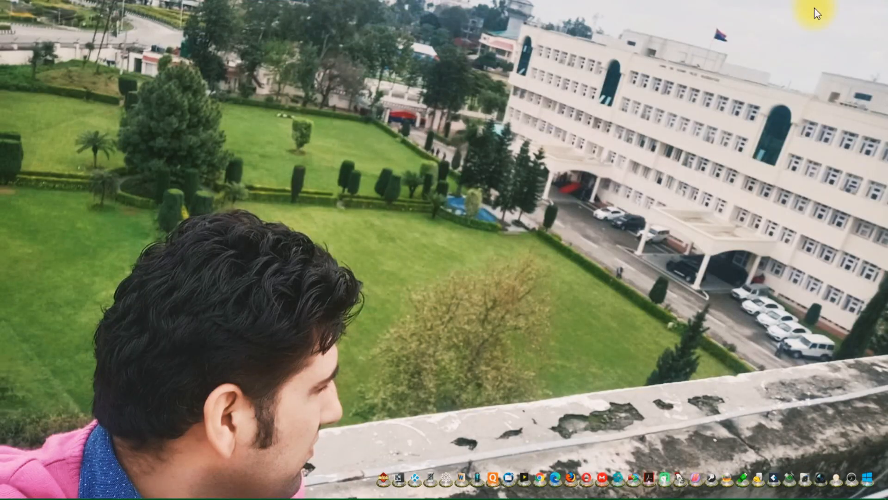